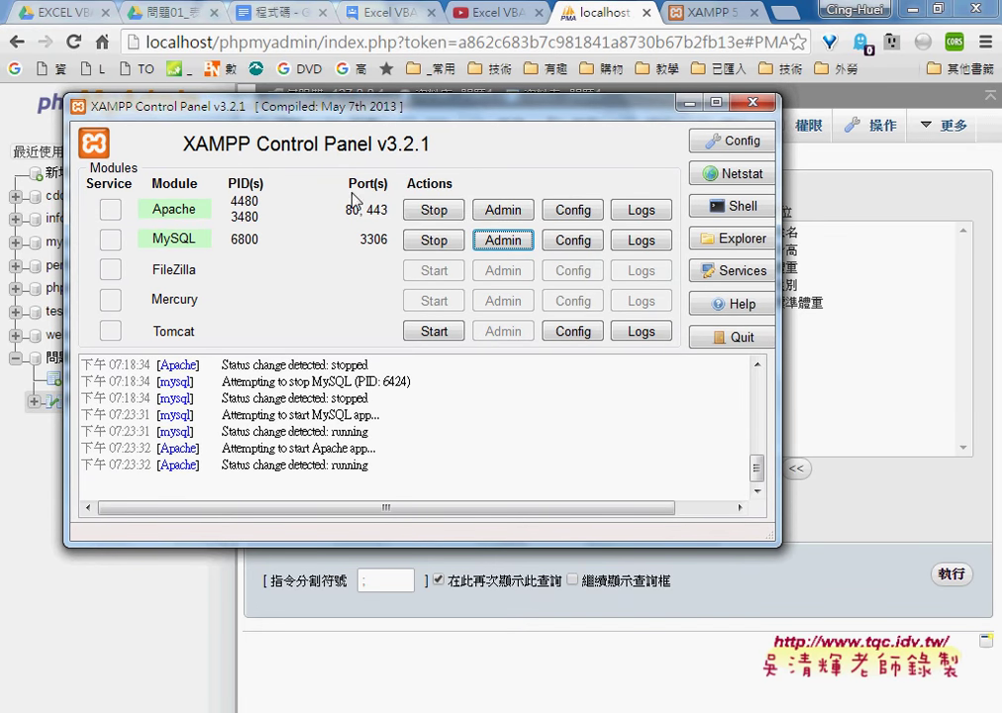
# - Open phpMyAdmin in the browser from the MySQL row's Admin button in XAMPP Control Panel
pyautogui.click(421, 244)
pyautogui.click(505, 243)
pyautogui.click(503, 241)
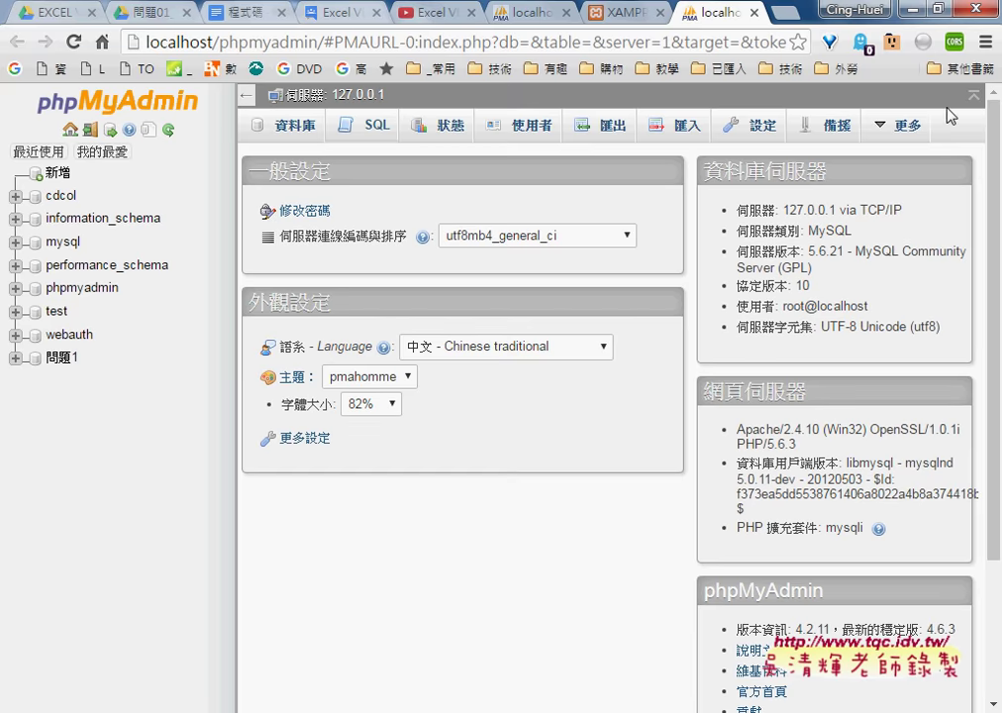
pyautogui.scroll(-1, 666, 382)
pyautogui.scroll(-1, 662, 436)
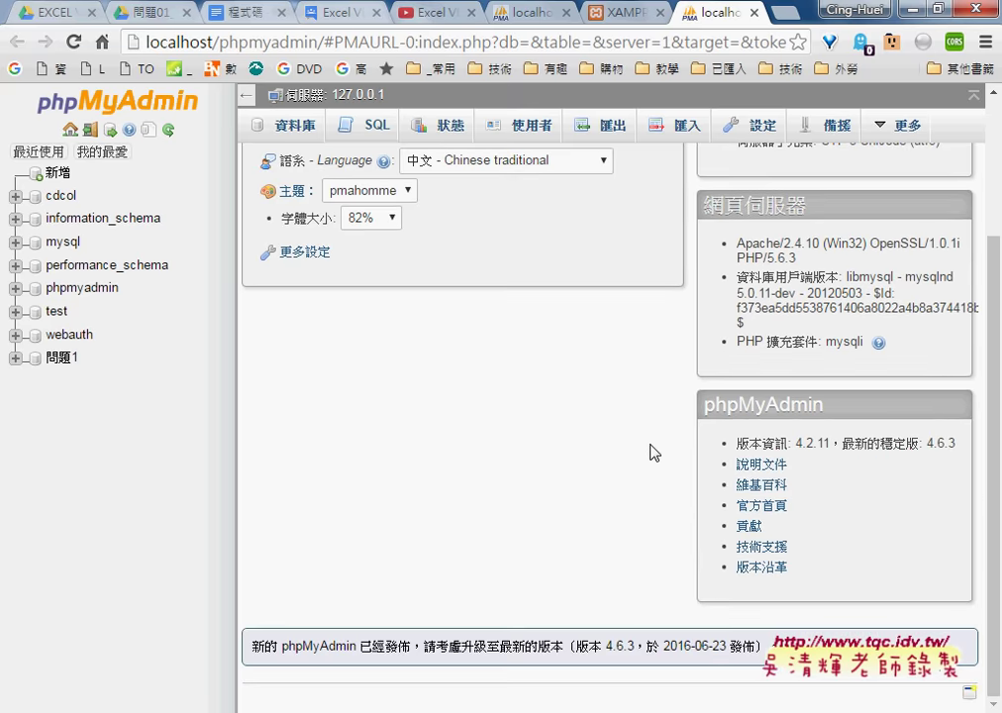
pyautogui.scroll(2, 649, 452)
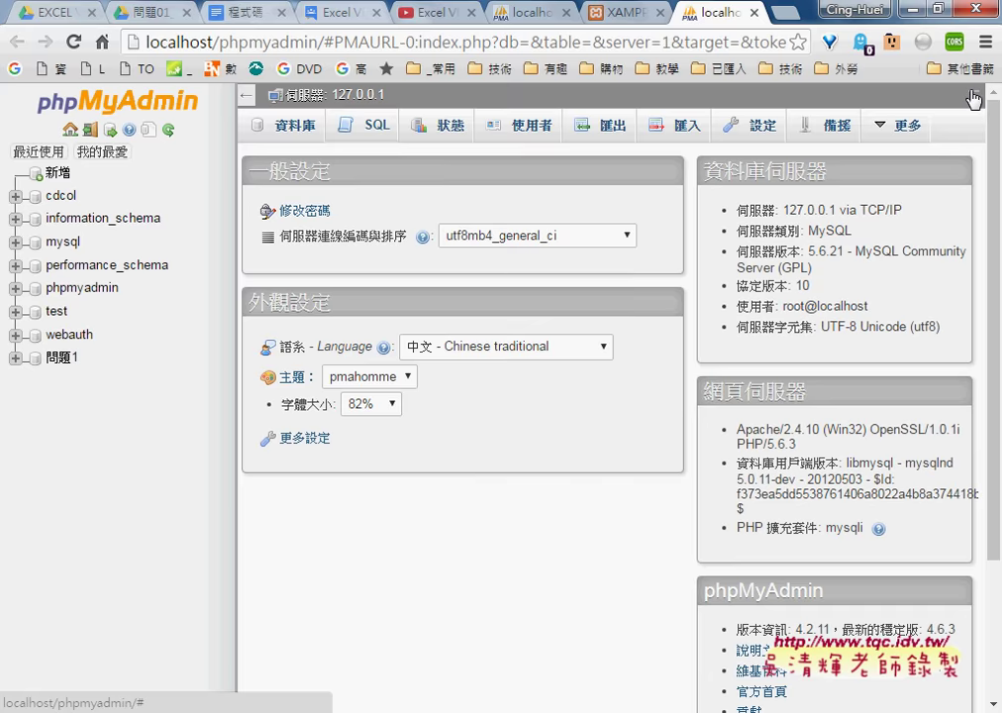
pyautogui.scroll(-1, 410, 378)
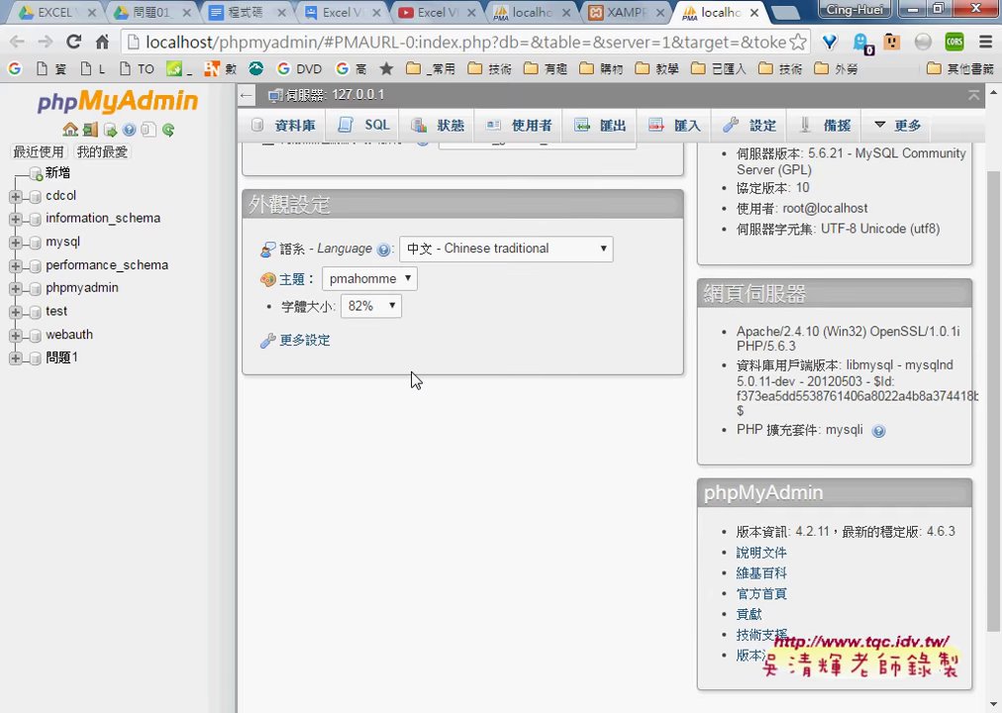
pyautogui.scroll(1, 414, 379)
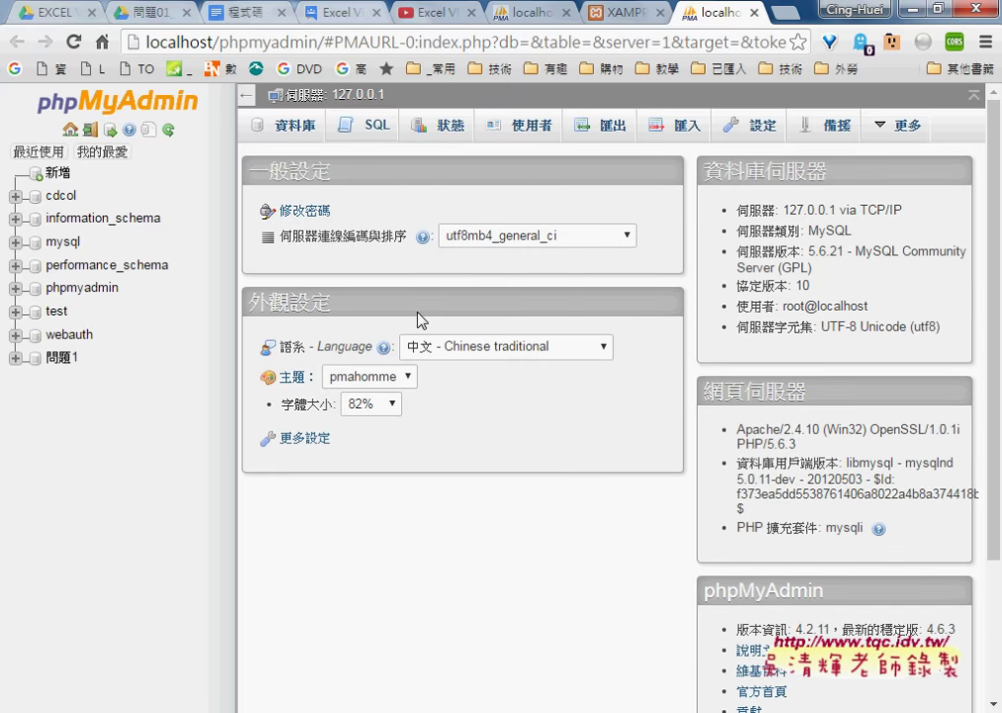
pyautogui.click(55, 105)
pyautogui.moveTo(781, 306); pyautogui.dragTo(806, 310)
# - Browse the empty 問題1 table, open its SQL editor, then switch to the 程式碼 notes
pyautogui.click(65, 358)
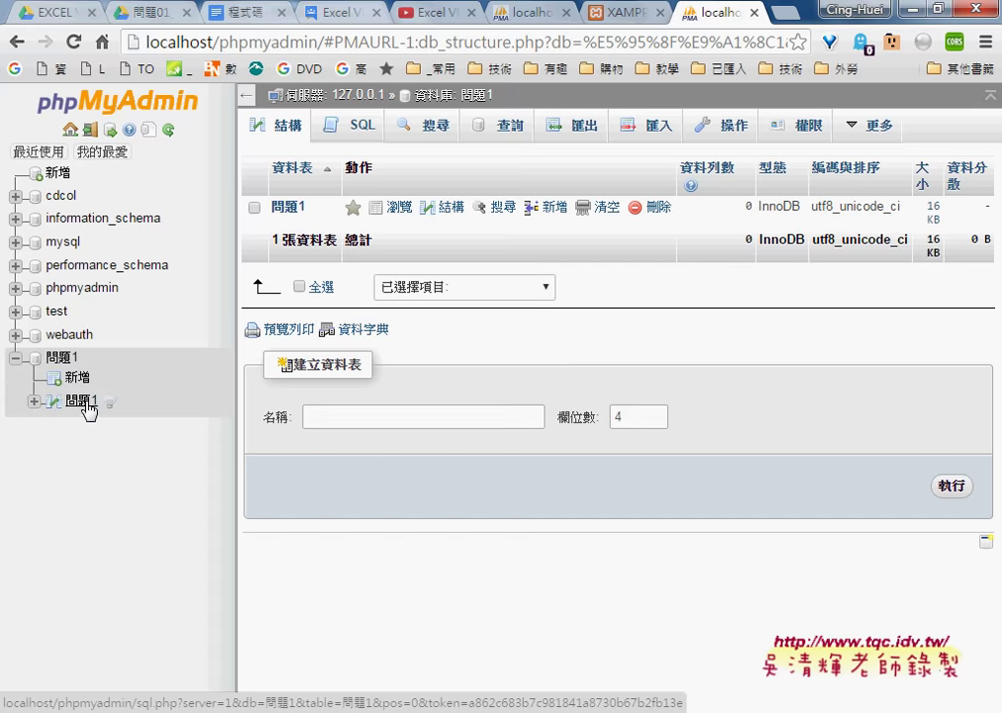
pyautogui.click(83, 401)
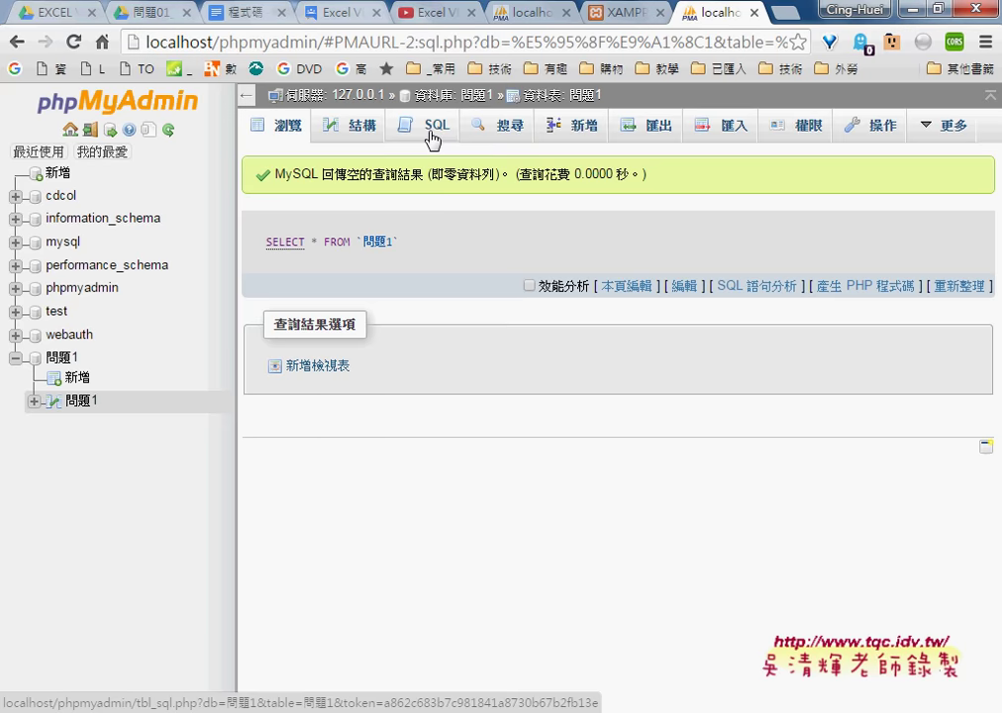
pyautogui.click(433, 139)
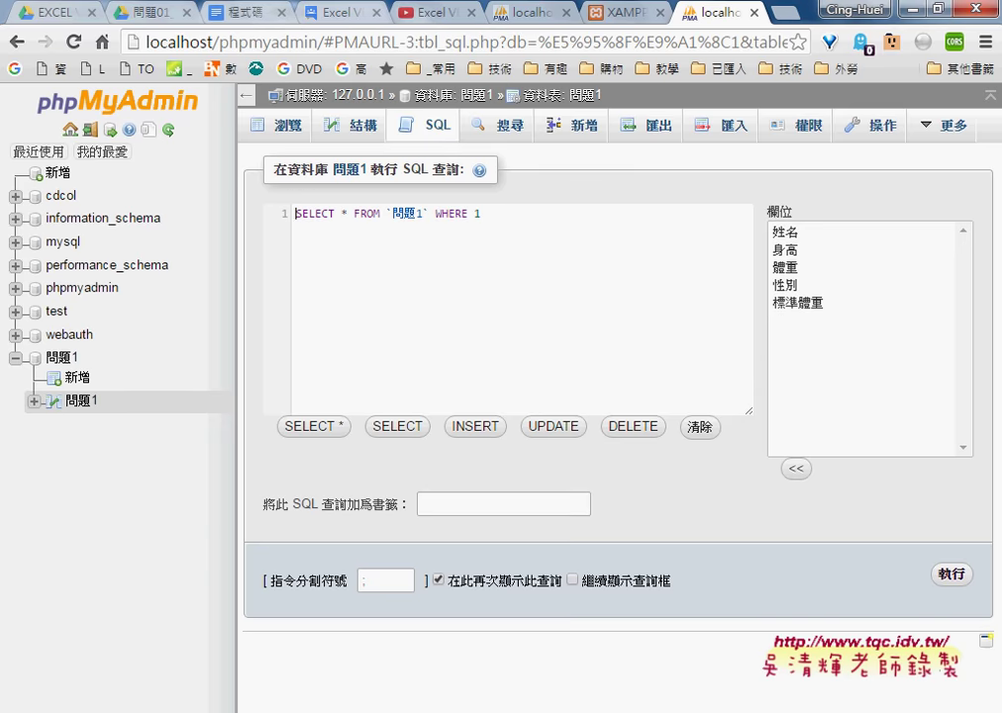
pyautogui.moveTo(348, 642)
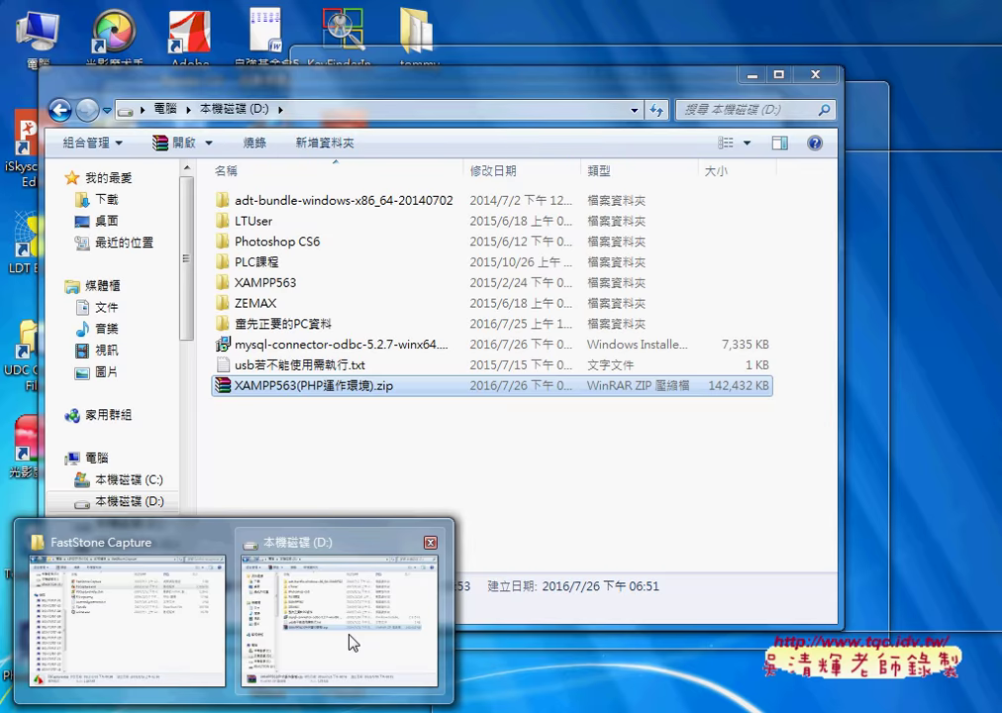
pyautogui.click(349, 634)
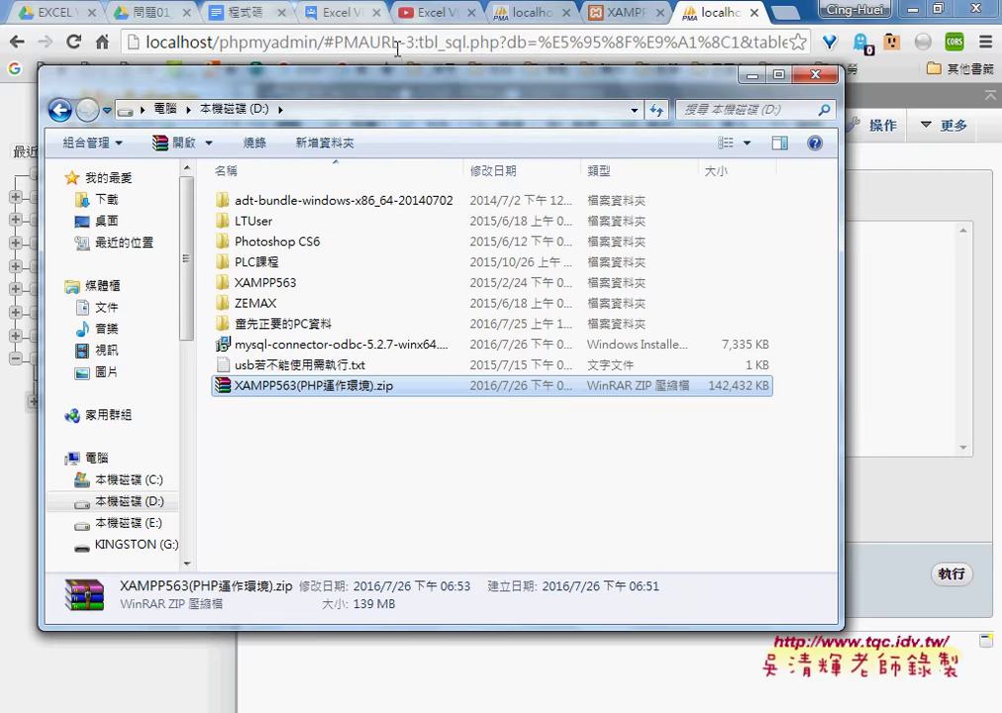
pyautogui.click(245, 13)
# - Scroll the 程式碼 notes to the MYSQL sheet screenshot and underline the 新增單筆 label in red
pyautogui.scroll(-3, 546, 323)
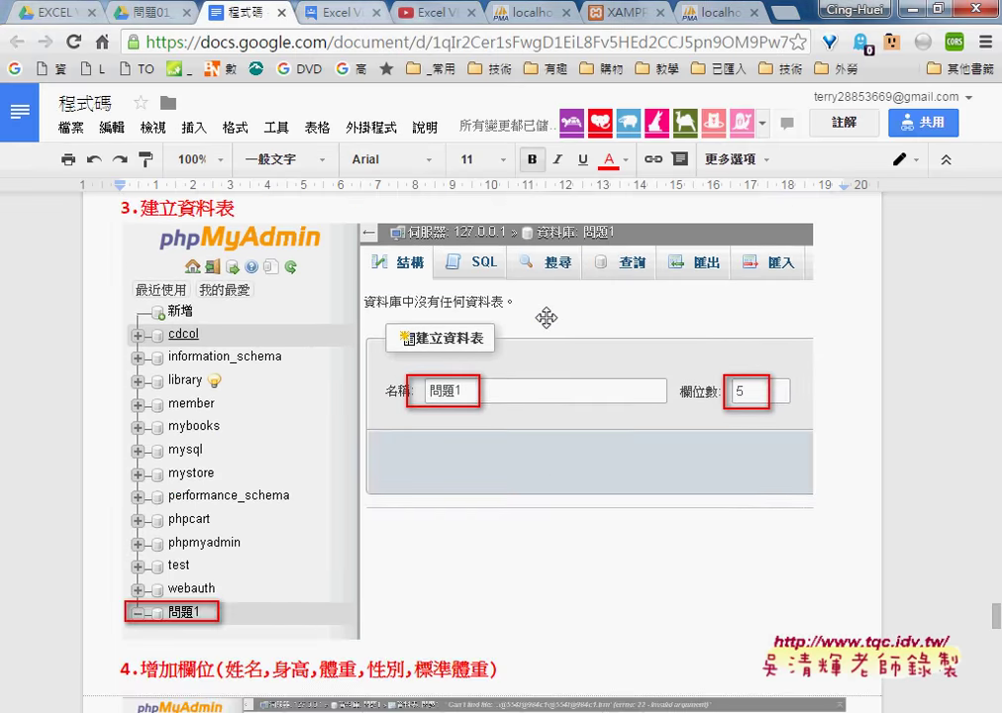
pyautogui.scroll(-4, 546, 323)
pyautogui.scroll(-3, 546, 323)
pyautogui.scroll(-2, 545, 322)
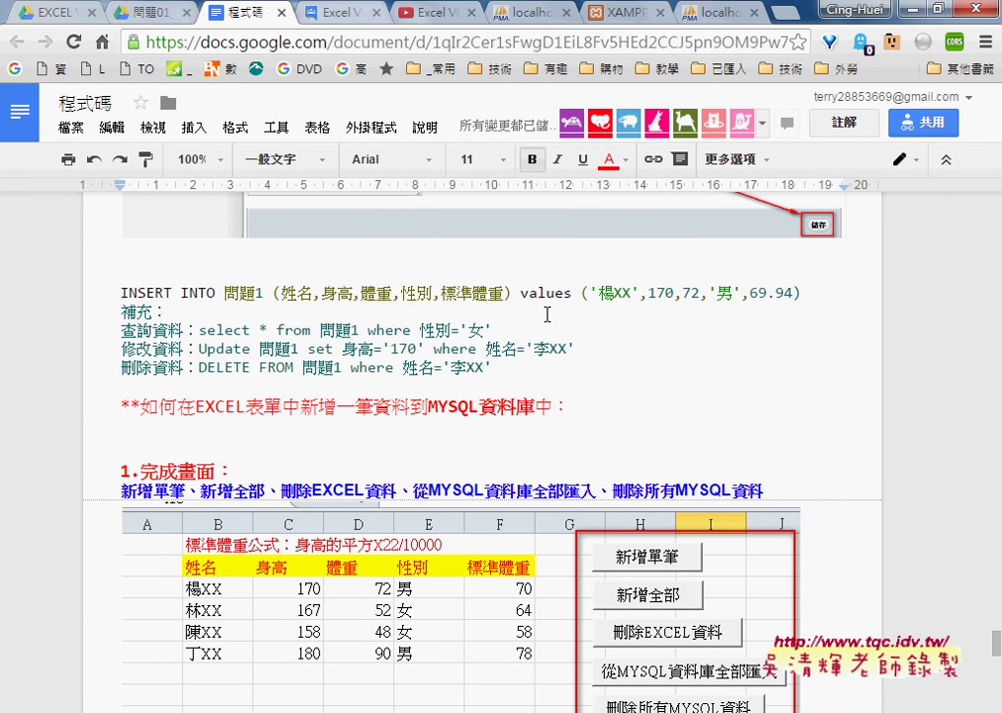
pyautogui.scroll(-2, 258, 326)
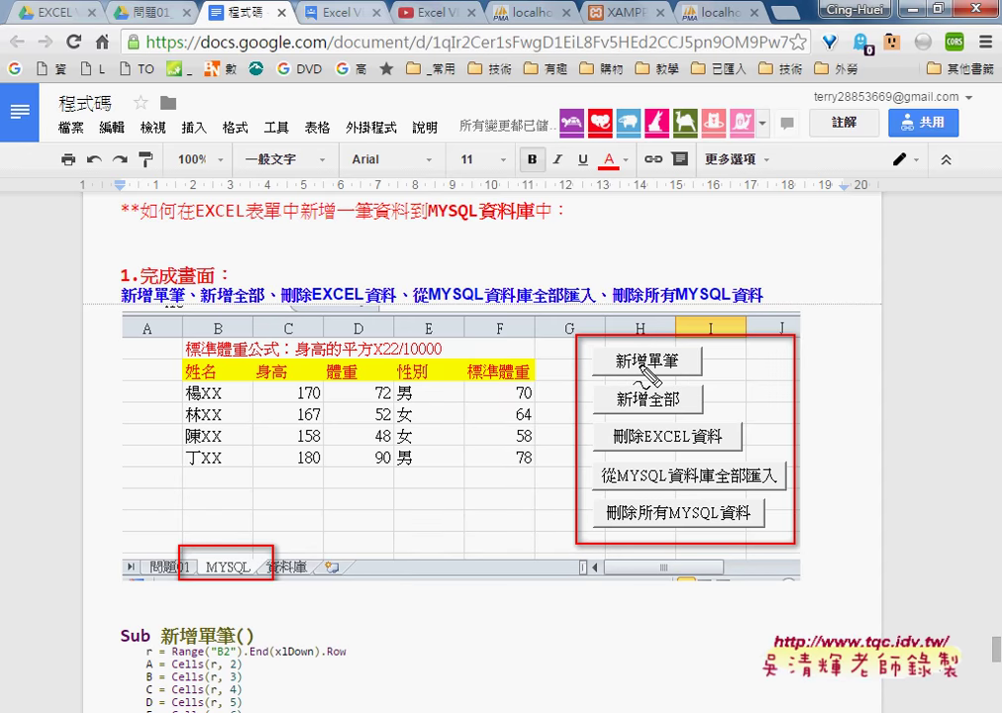
pyautogui.moveTo(616, 375); pyautogui.dragTo(681, 371)
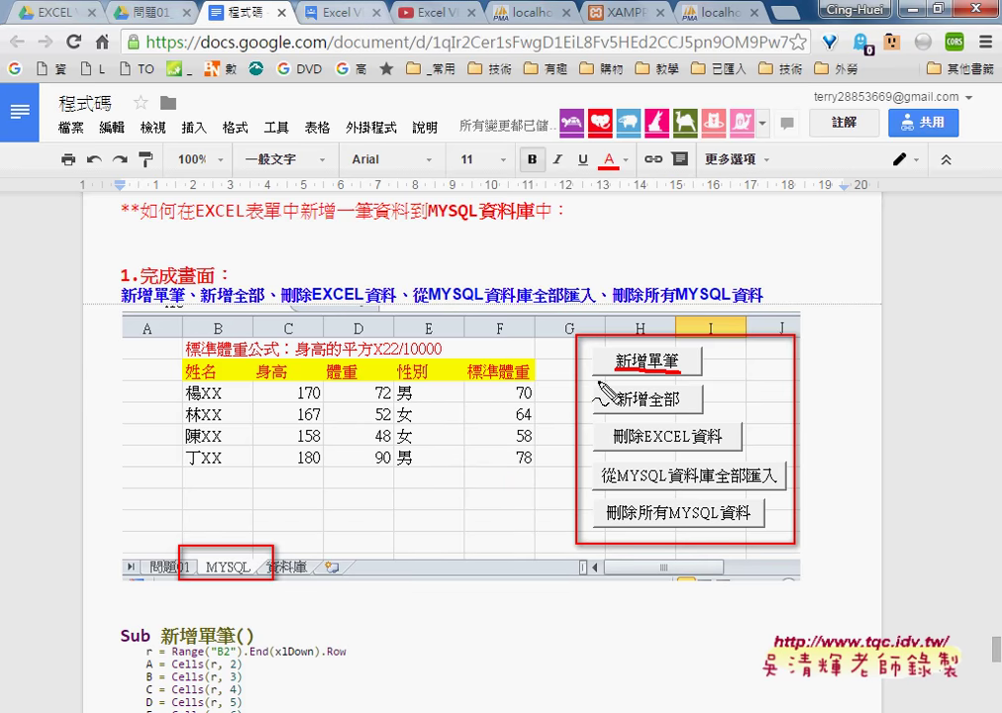
# - Mark up the MYSQL screenshot in red: the 丁XX row, the 新增全部 label, the table outline, and arrows
pyautogui.moveTo(527, 465)
pyautogui.mouseDown()
pyautogui.moveTo(302, 447)
pyautogui.moveTo(528, 479)
pyautogui.mouseUp()
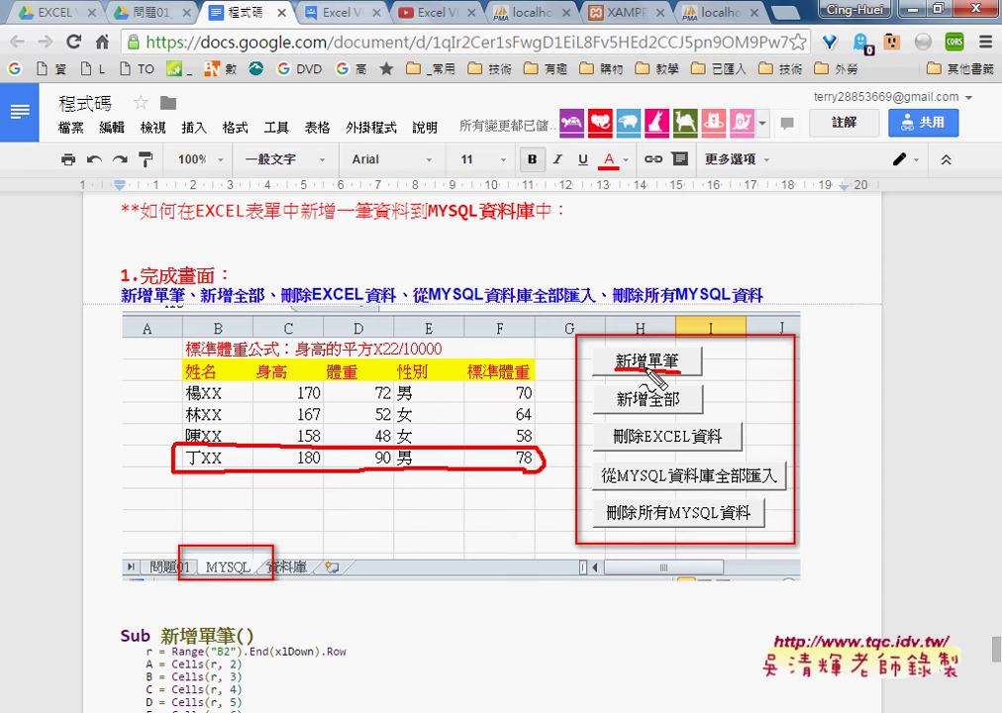
pyautogui.moveTo(618, 407); pyautogui.dragTo(680, 406)
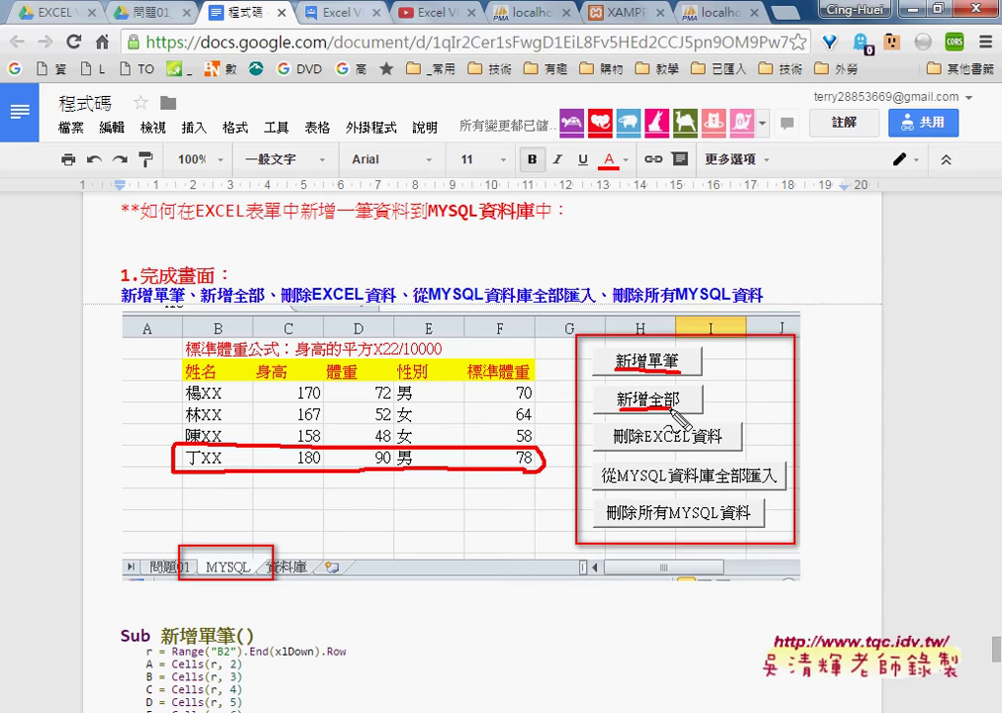
pyautogui.moveTo(180, 382); pyautogui.dragTo(180, 465)
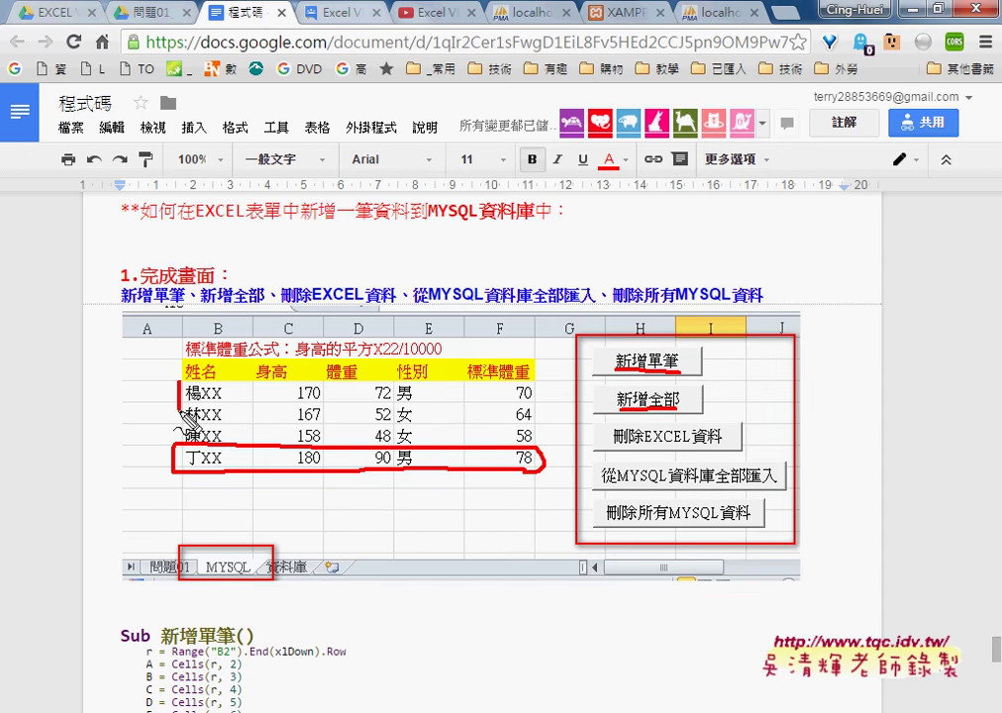
pyautogui.moveTo(180, 381)
pyautogui.mouseDown()
pyautogui.moveTo(526, 380)
pyautogui.moveTo(535, 448)
pyautogui.mouseUp()
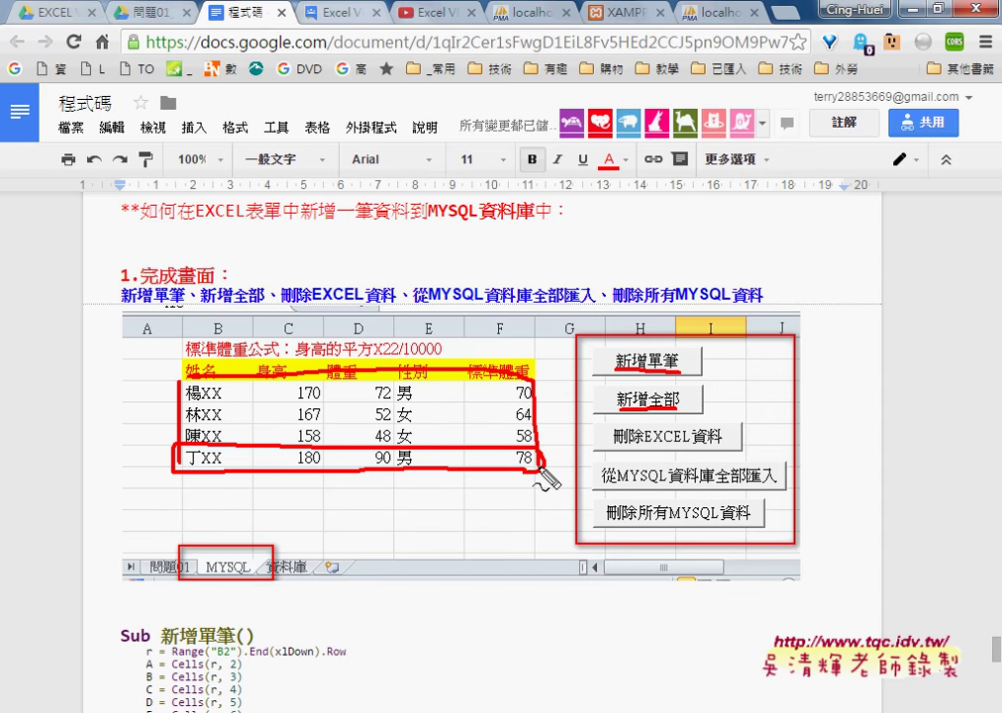
pyautogui.moveTo(208, 474); pyautogui.dragTo(500, 481)
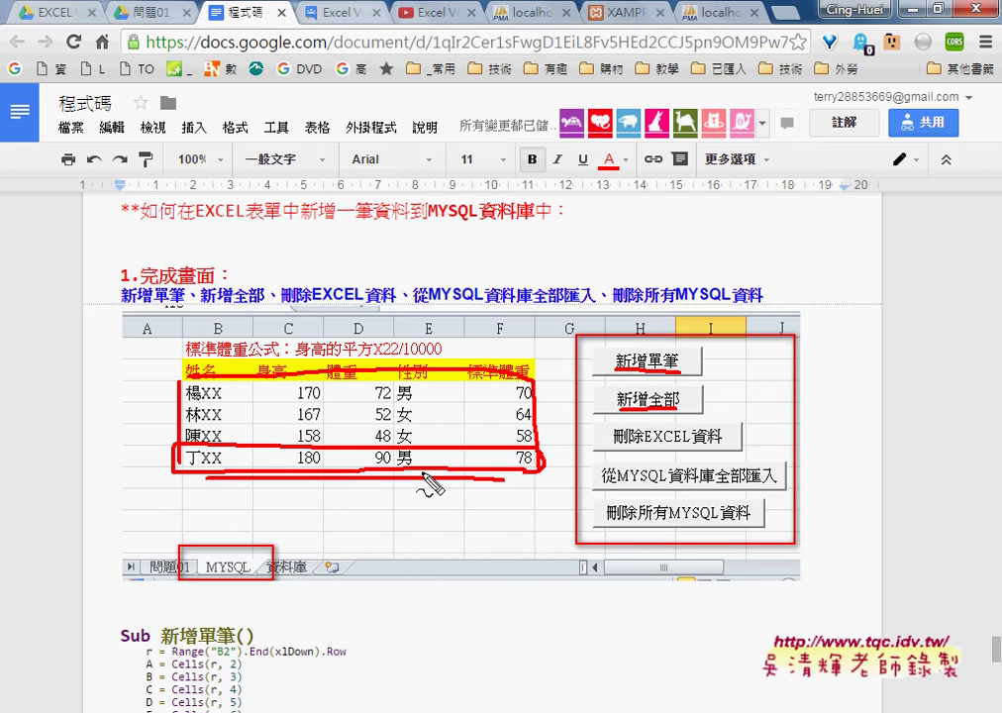
pyautogui.moveTo(409, 486)
pyautogui.mouseDown()
pyautogui.moveTo(453, 532)
pyautogui.moveTo(450, 554)
pyautogui.mouseUp()
pyautogui.moveTo(448, 503)
pyautogui.mouseDown()
pyautogui.moveTo(503, 502)
pyautogui.moveTo(486, 550)
pyautogui.mouseUp()
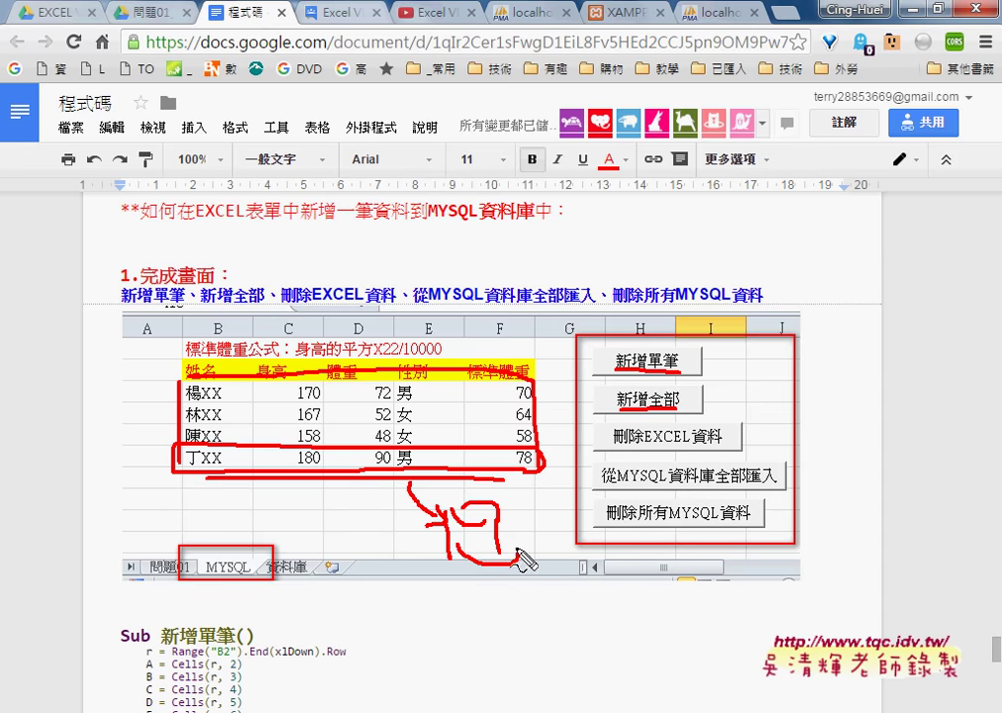
pyautogui.moveTo(177, 401)
pyautogui.mouseDown()
pyautogui.moveTo(424, 542)
pyautogui.moveTo(401, 557)
pyautogui.mouseUp()
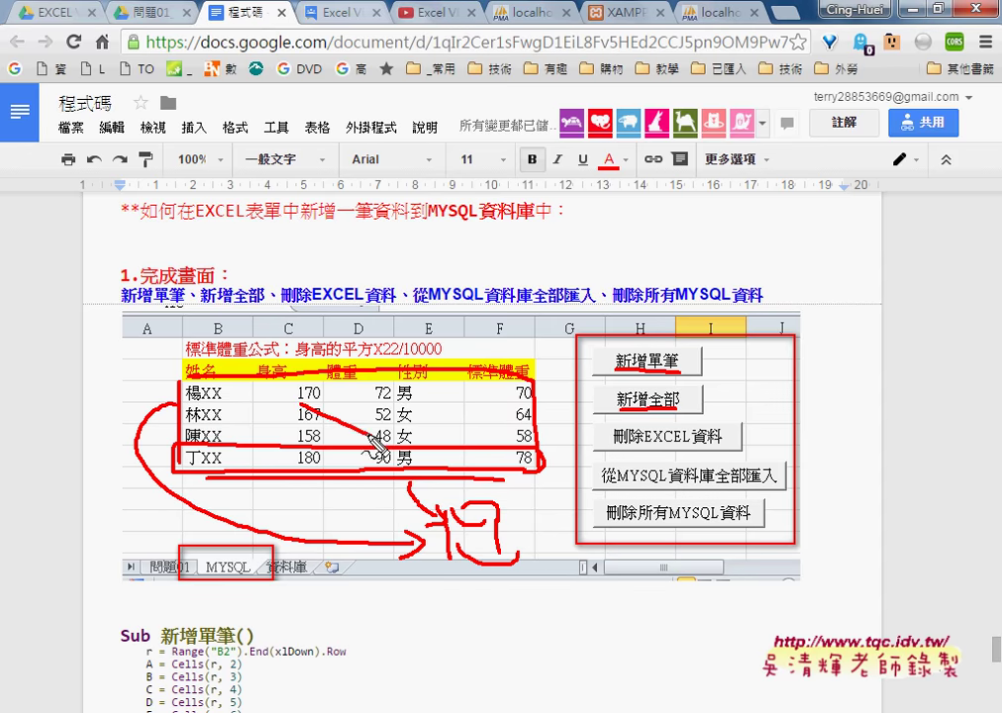
# - Strike across the rows, underline 從MYSQL資料庫全部匯入, then clear all red annotations
pyautogui.moveTo(297, 403)
pyautogui.mouseDown()
pyautogui.moveTo(423, 459)
pyautogui.moveTo(284, 470)
pyautogui.mouseUp()
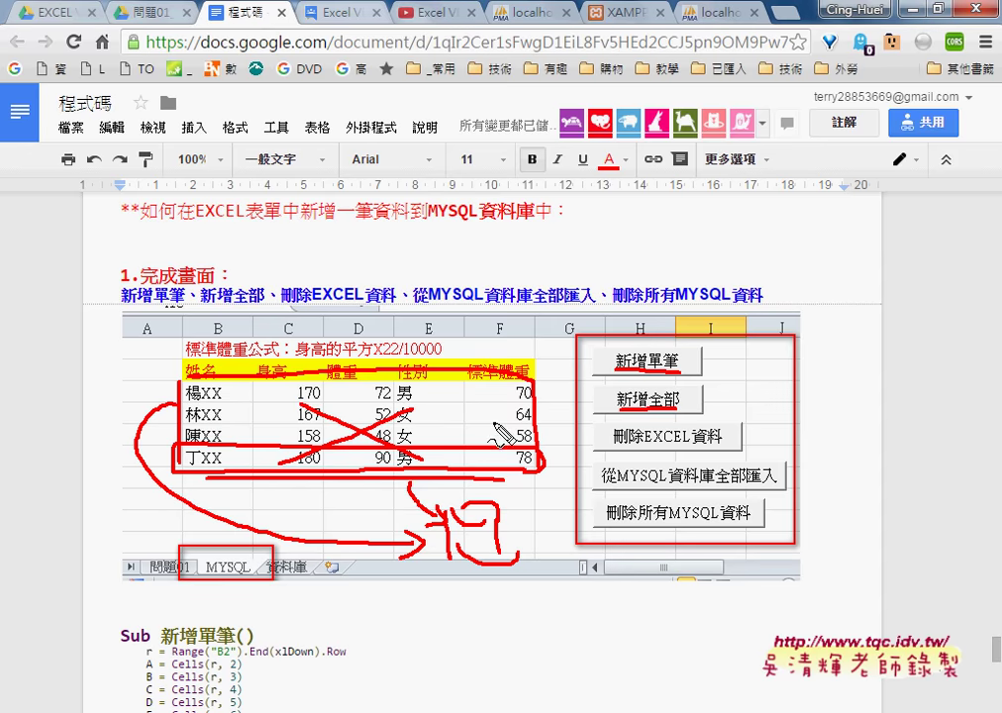
pyautogui.moveTo(607, 486); pyautogui.dragTo(770, 486)
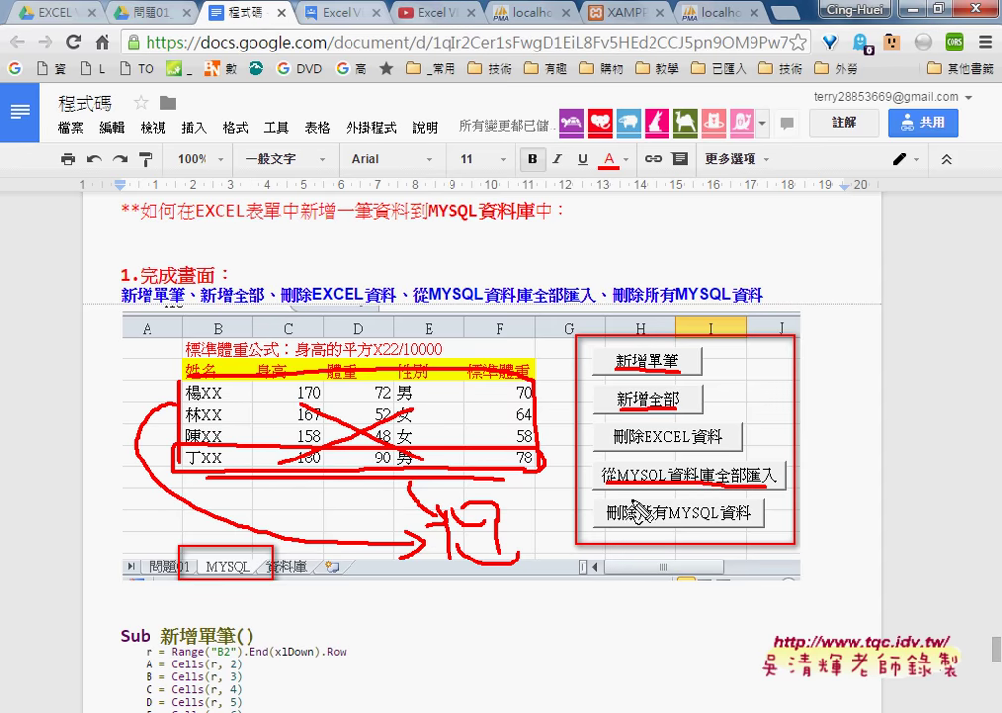
pyautogui.moveTo(515, 548)
pyautogui.mouseDown()
pyautogui.moveTo(557, 495)
pyautogui.moveTo(570, 460)
pyautogui.mouseUp()
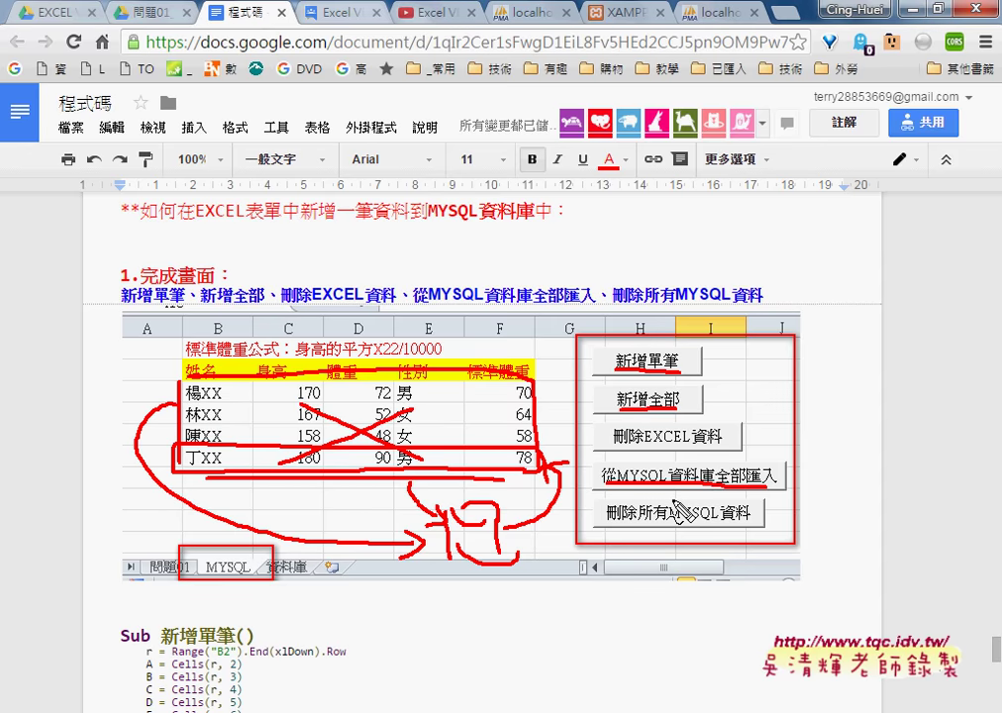
pyautogui.press('Escape')
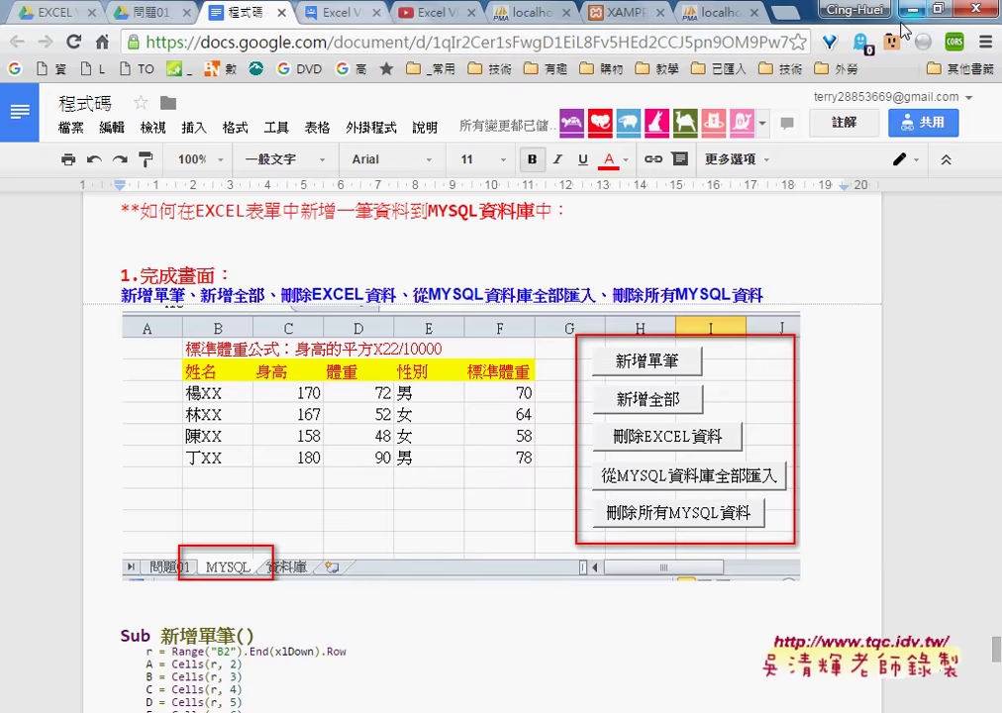
# - Highlight 'INSERT INTO' in the notes example and return to the phpMyAdmin SQL page
pyautogui.scroll(3, 769, 327)
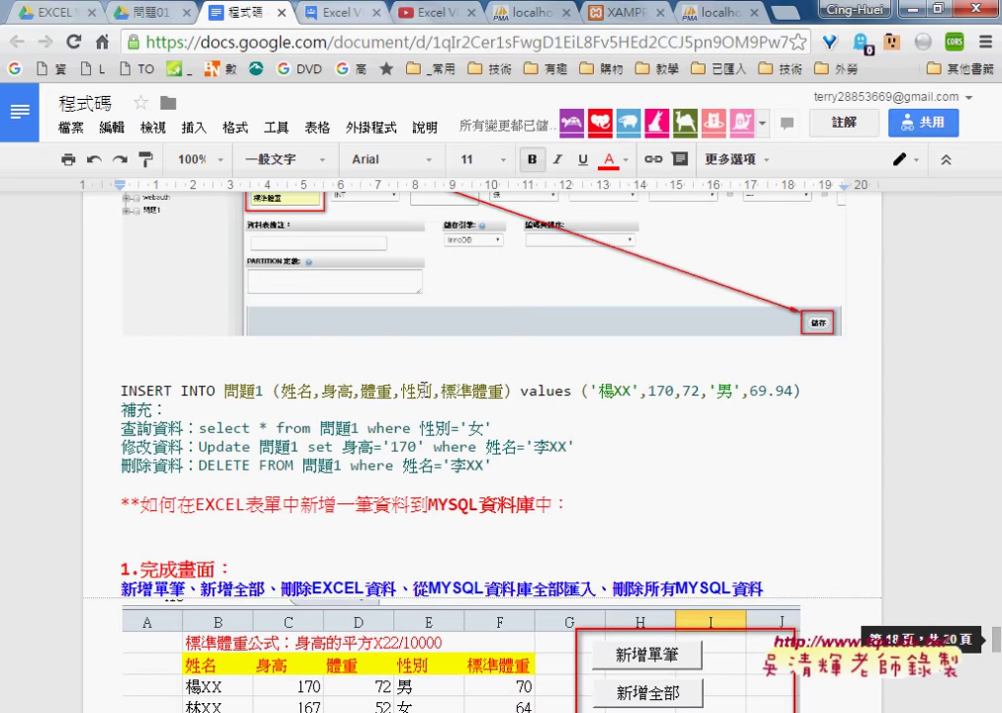
pyautogui.moveTo(121, 391); pyautogui.dragTo(218, 392)
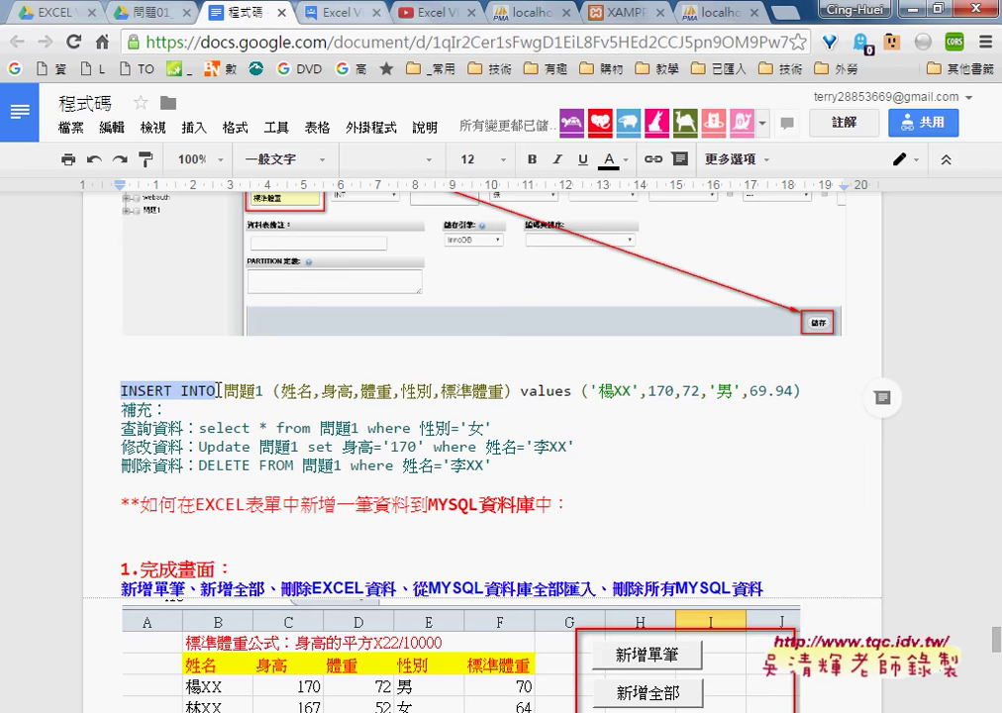
pyautogui.click(710, 15)
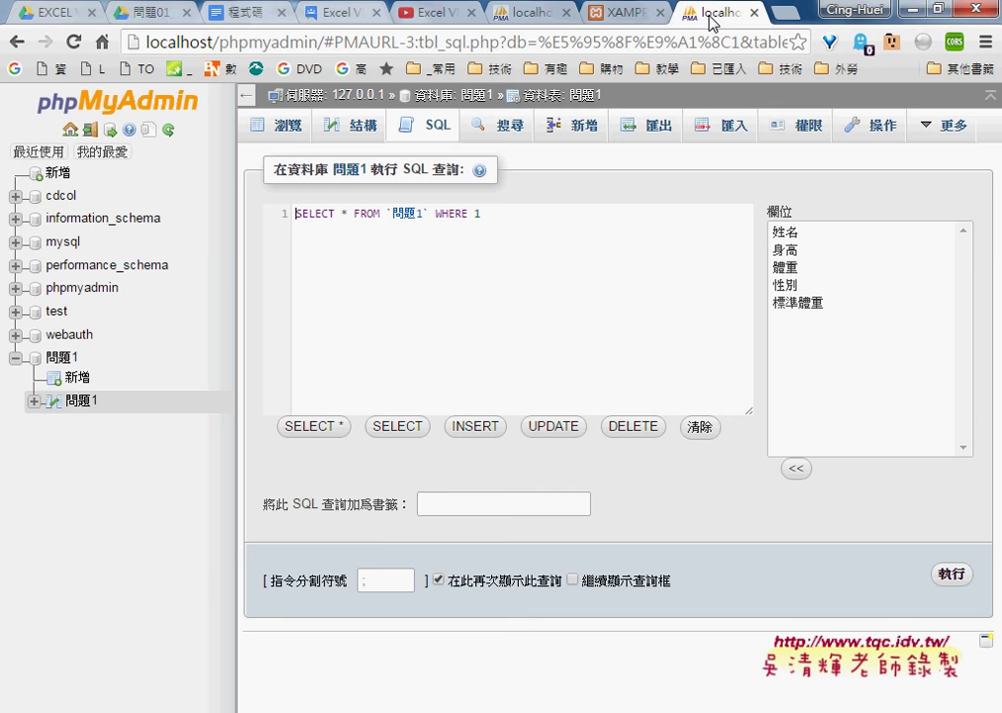
pyautogui.click(407, 141)
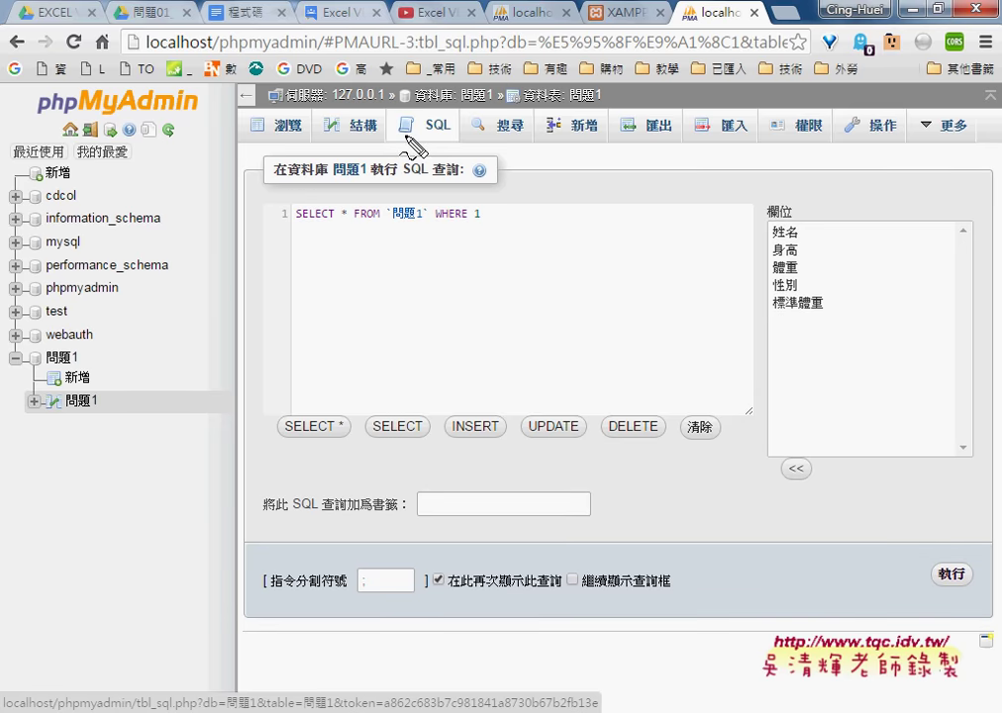
pyautogui.moveTo(89, 409)
pyautogui.mouseDown()
pyautogui.moveTo(31, 398)
pyautogui.moveTo(96, 428)
pyautogui.mouseUp()
pyautogui.moveTo(448, 107)
pyautogui.mouseDown()
pyautogui.moveTo(382, 126)
pyautogui.moveTo(443, 144)
pyautogui.mouseUp()
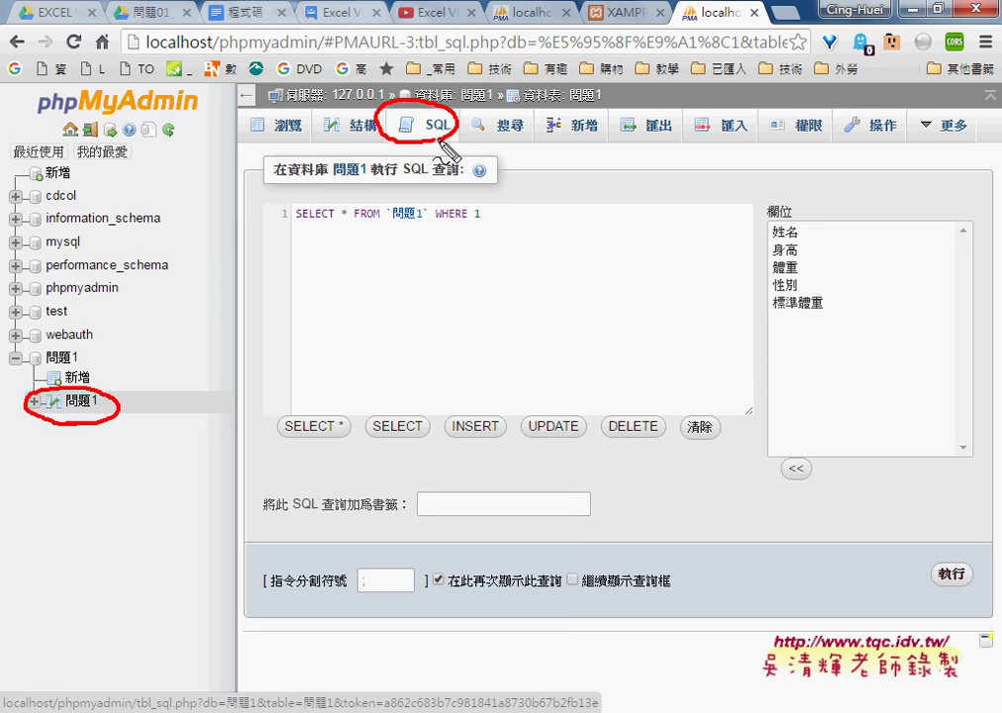
pyautogui.moveTo(352, 119)
pyautogui.mouseDown()
pyautogui.moveTo(294, 107)
pyautogui.moveTo(245, 212)
pyautogui.moveTo(272, 223)
pyautogui.moveTo(264, 245)
pyautogui.mouseUp()
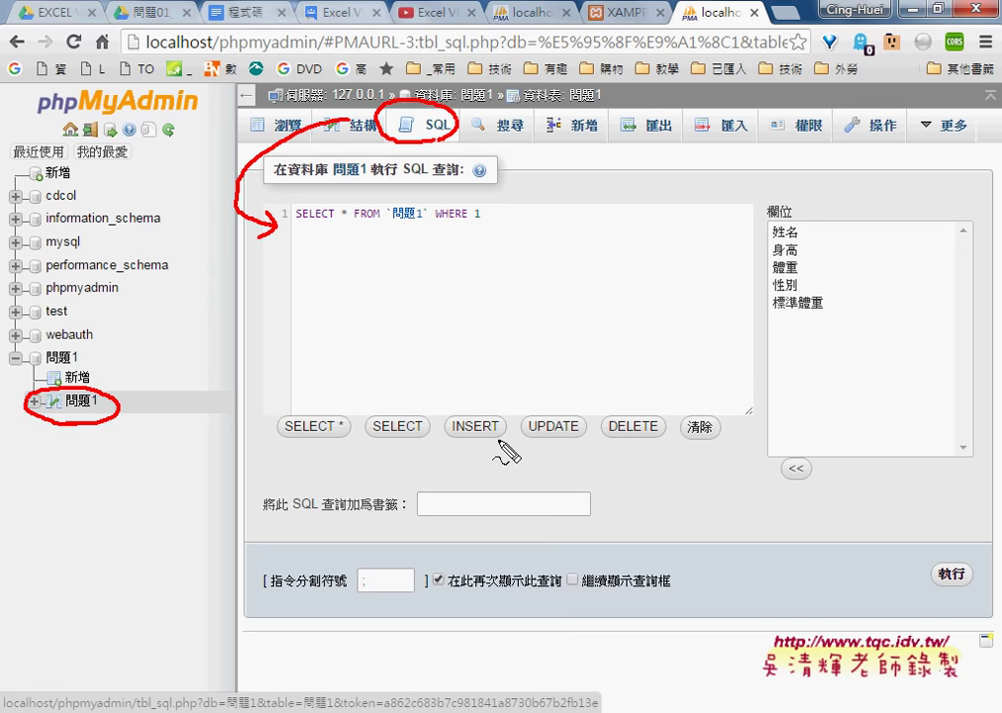
pyautogui.moveTo(497, 440)
pyautogui.mouseDown()
pyautogui.moveTo(463, 438)
pyautogui.moveTo(446, 421)
pyautogui.moveTo(510, 416)
pyautogui.moveTo(514, 437)
pyautogui.mouseUp()
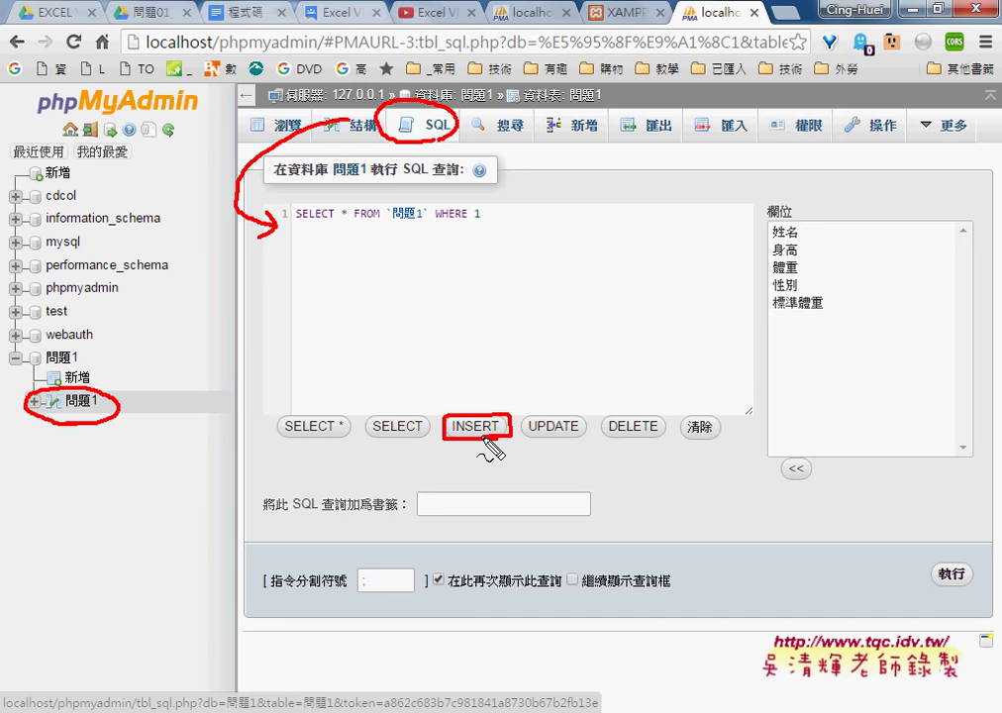
pyautogui.press('Escape')
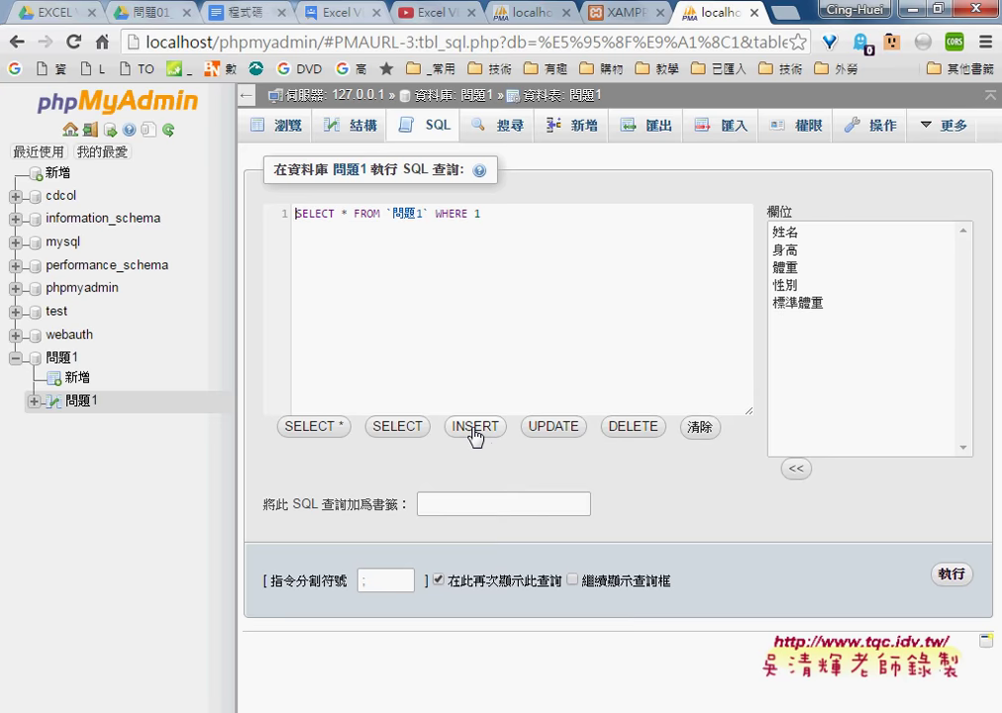
# - Load the INSERT INTO `問題1` template and highlight its INSERT INTO, 姓名, VALUES and values parts
pyautogui.click(475, 428)
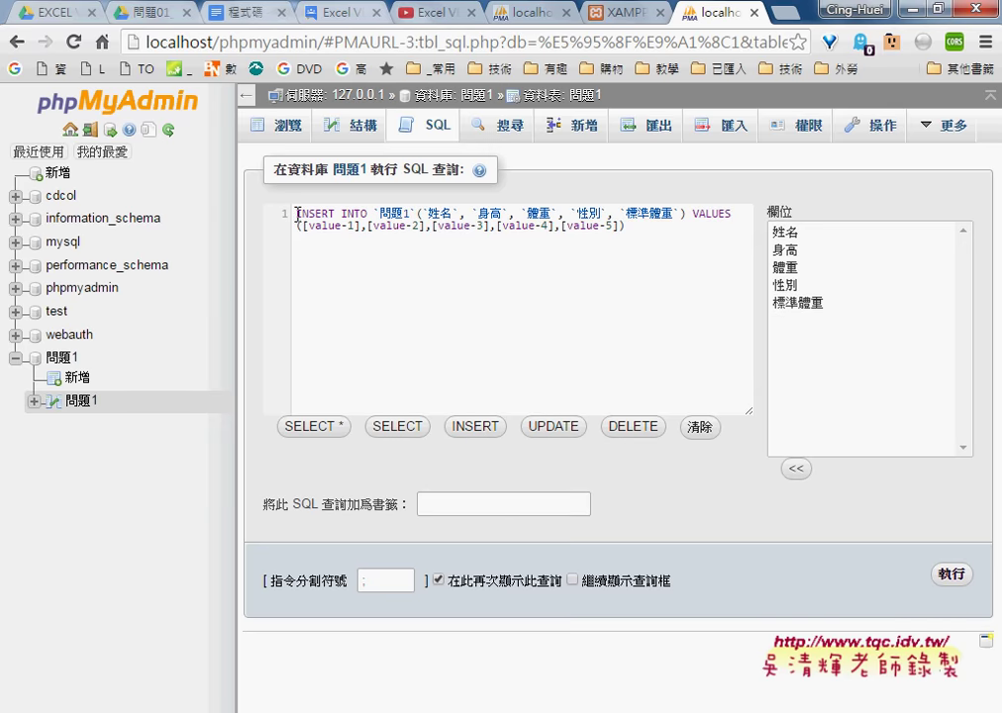
pyautogui.moveTo(297, 213); pyautogui.dragTo(416, 214)
pyautogui.moveTo(424, 213); pyautogui.dragTo(459, 213)
pyautogui.doubleClick(728, 215)
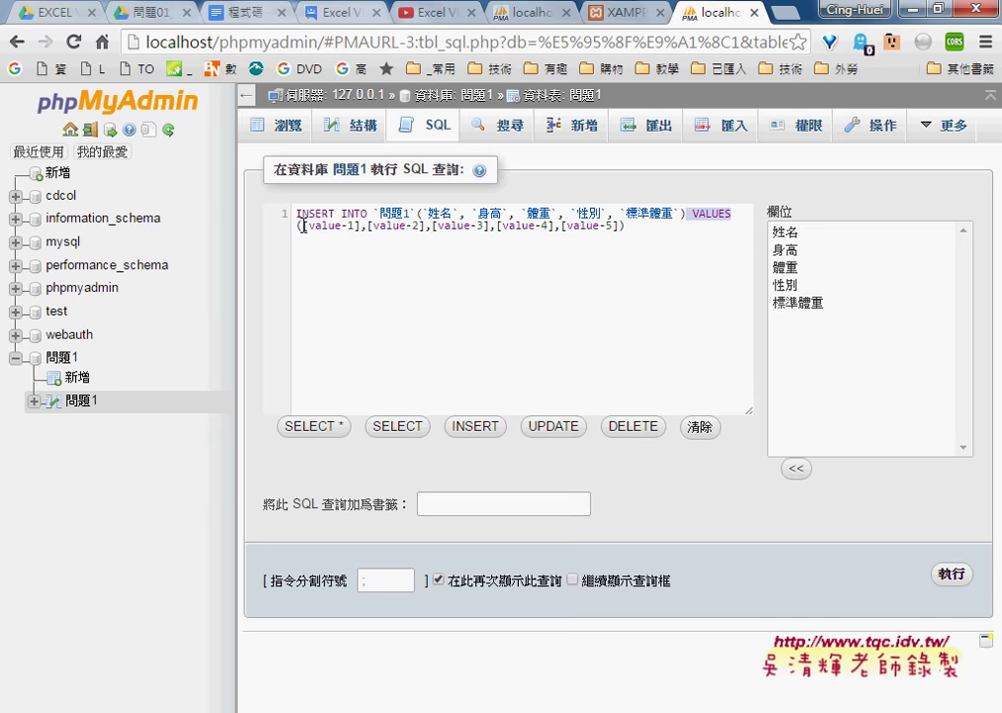
pyautogui.moveTo(299, 226); pyautogui.dragTo(580, 227)
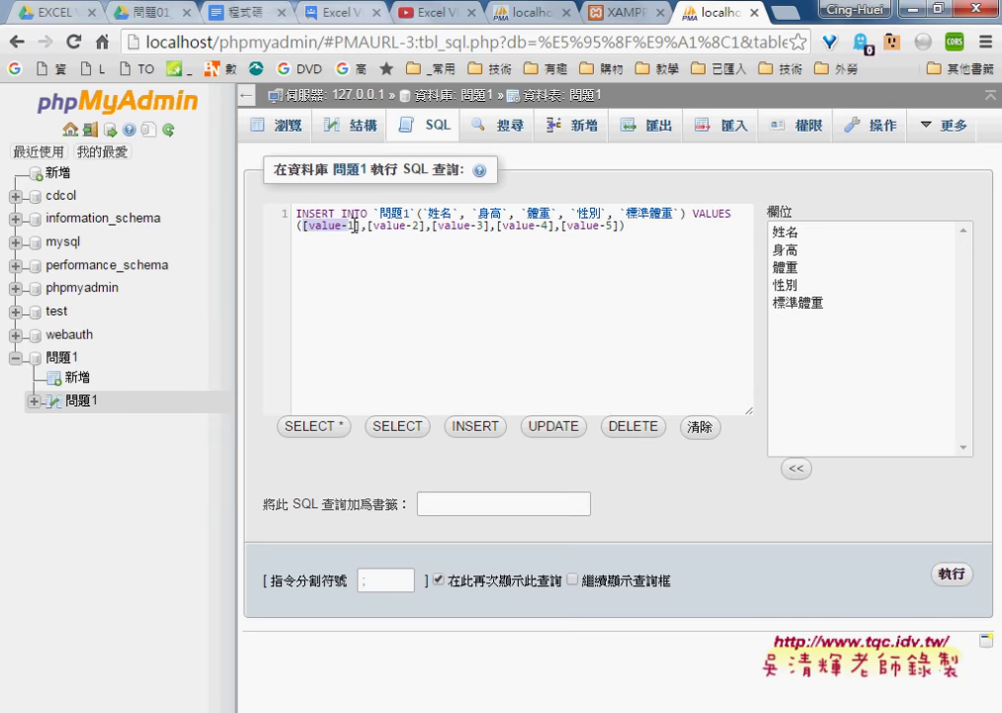
# - Try moving the opening parenthesis to the start of the query, then undo the change
pyautogui.click(427, 215)
pyautogui.click(296, 214)
pyautogui.write('(')
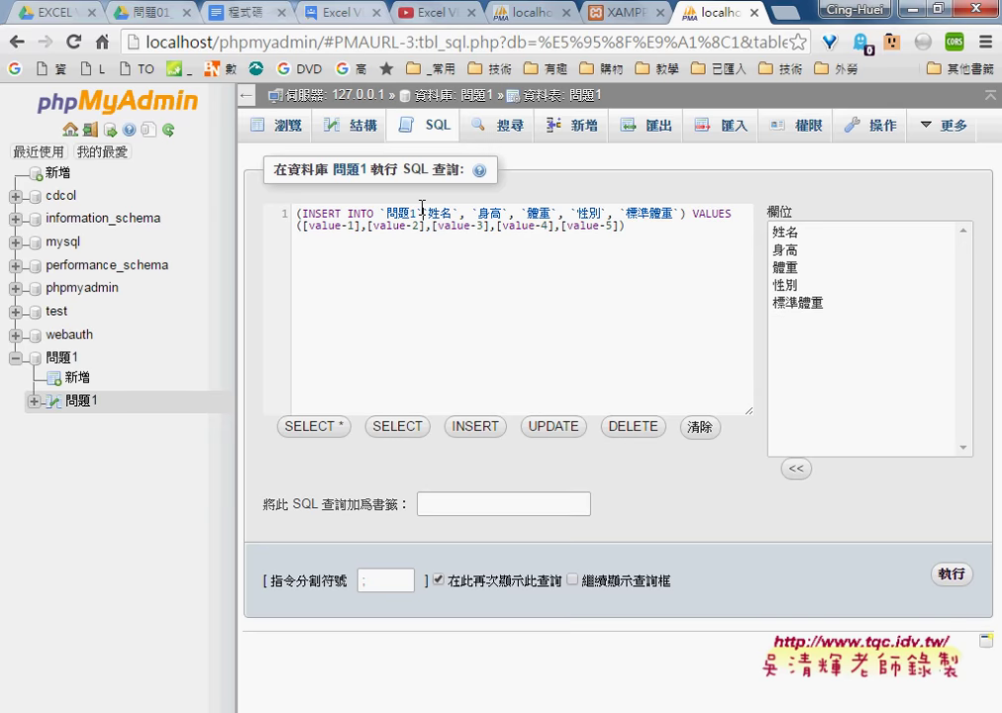
pyautogui.click(422, 214)
pyautogui.press('BackSpace')
pyautogui.hotkey('ctrl', 'z')
pyautogui.hotkey('ctrl', 'z')
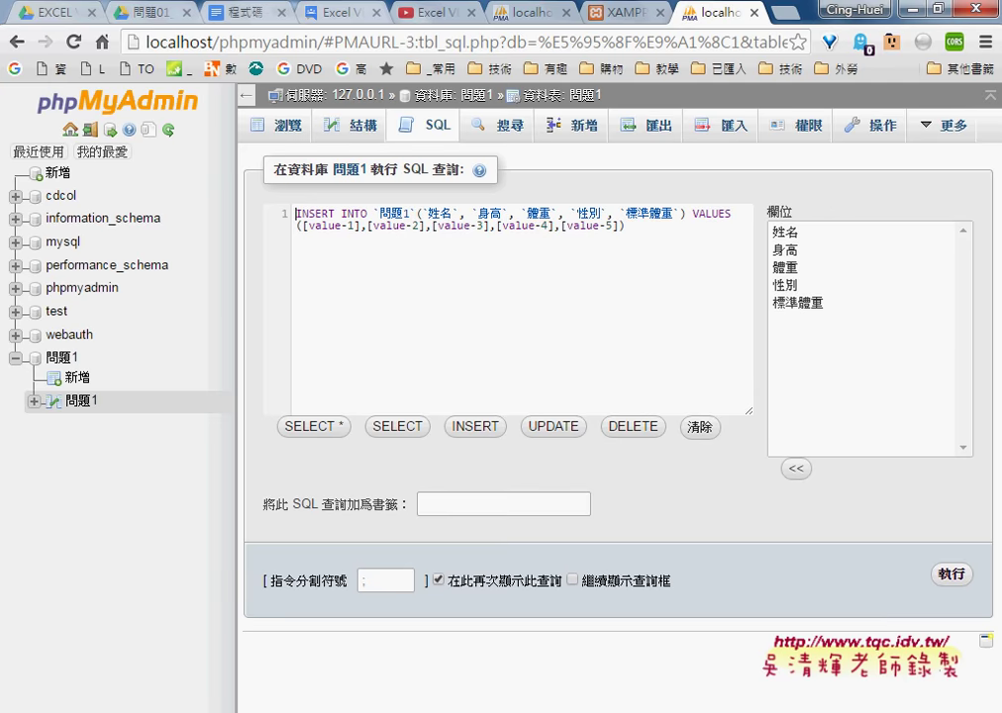
pyautogui.click(411, 642)
# - Copy the full INSERT INTO example line from the notes and select the phpMyAdmin template
pyautogui.click(255, 12)
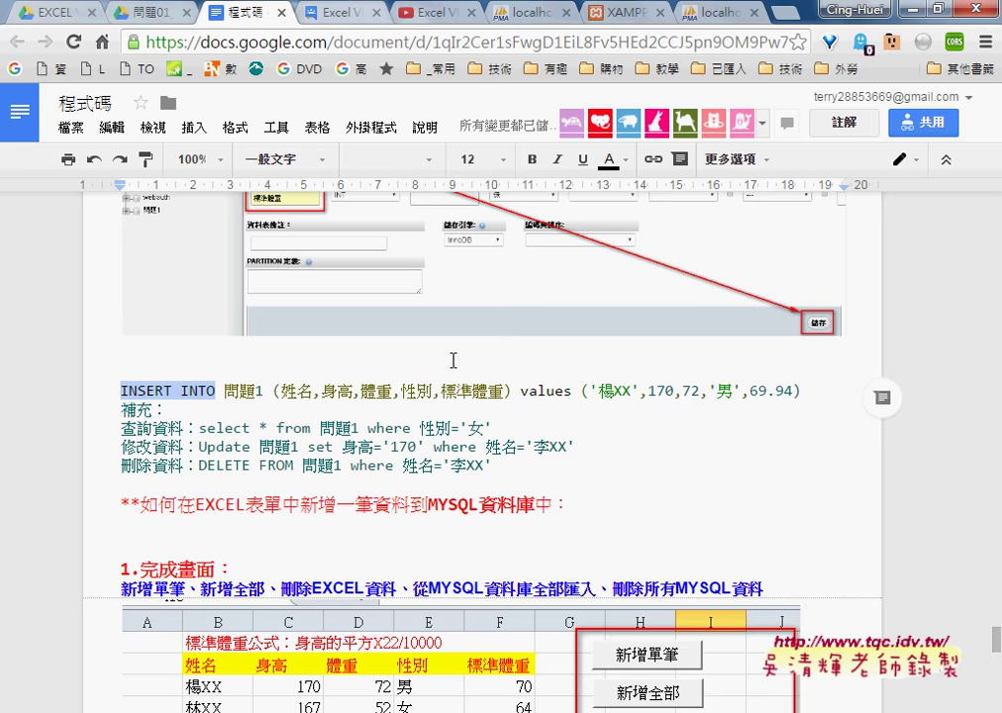
pyautogui.moveTo(455, 401); pyautogui.dragTo(186, 403)
pyautogui.moveTo(121, 390); pyautogui.dragTo(807, 388)
pyautogui.hotkey('ctrl', 'c')
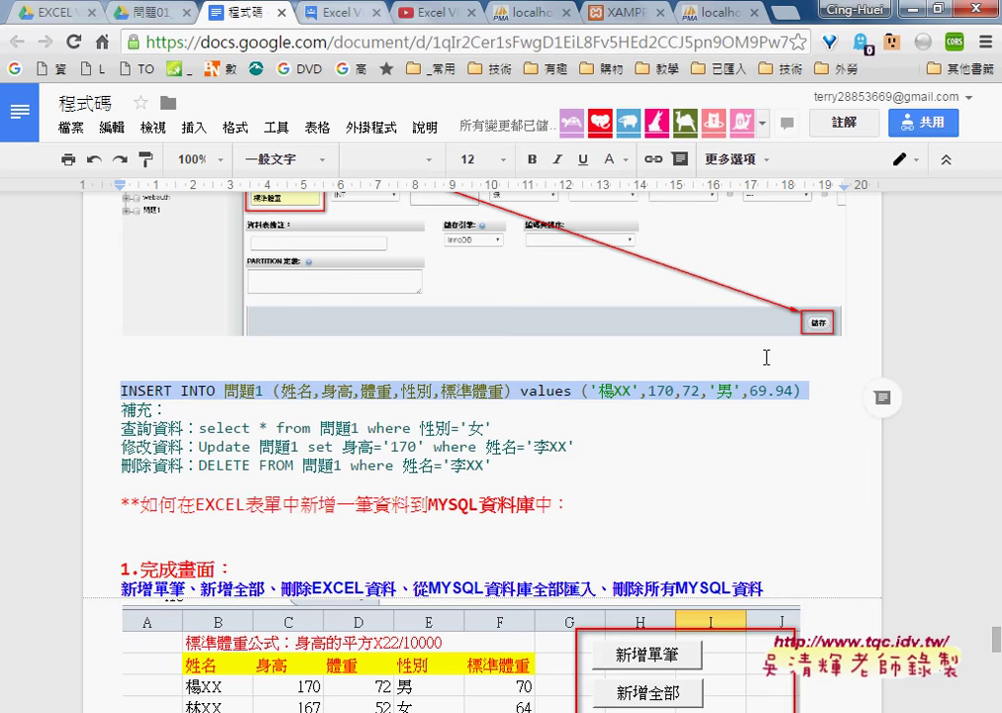
pyautogui.click(710, 25)
pyautogui.moveTo(626, 226); pyautogui.dragTo(288, 216)
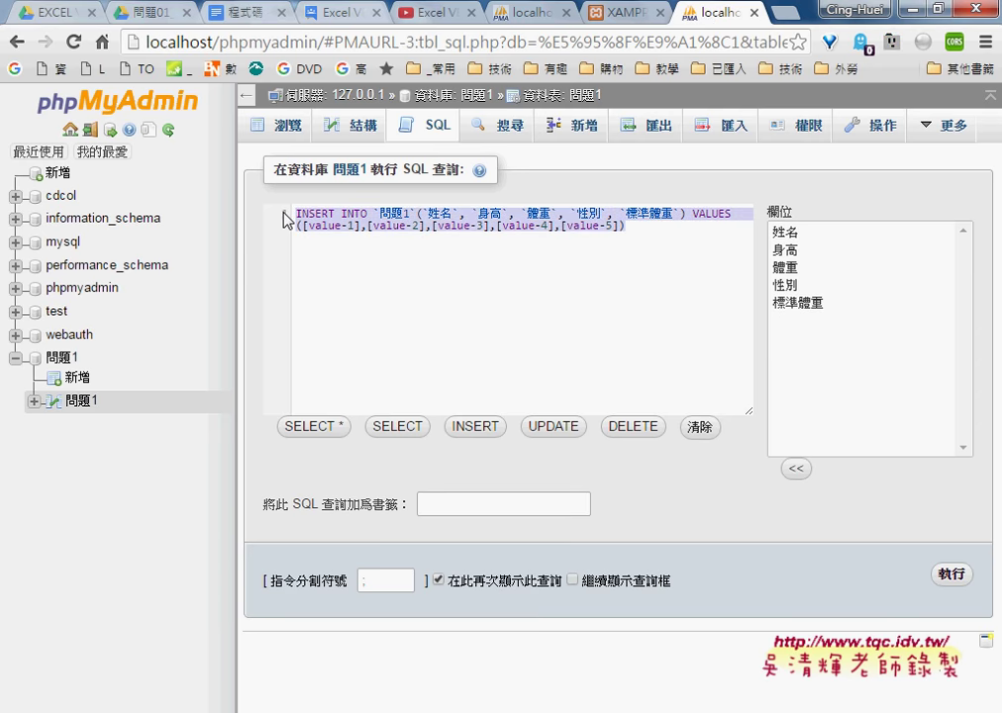
# - Paste the INSERT for ('楊XX',170,72,'男',69.94) over the template, run it, and highlight the confirmation
pyautogui.hotkey('ctrl', 'v')
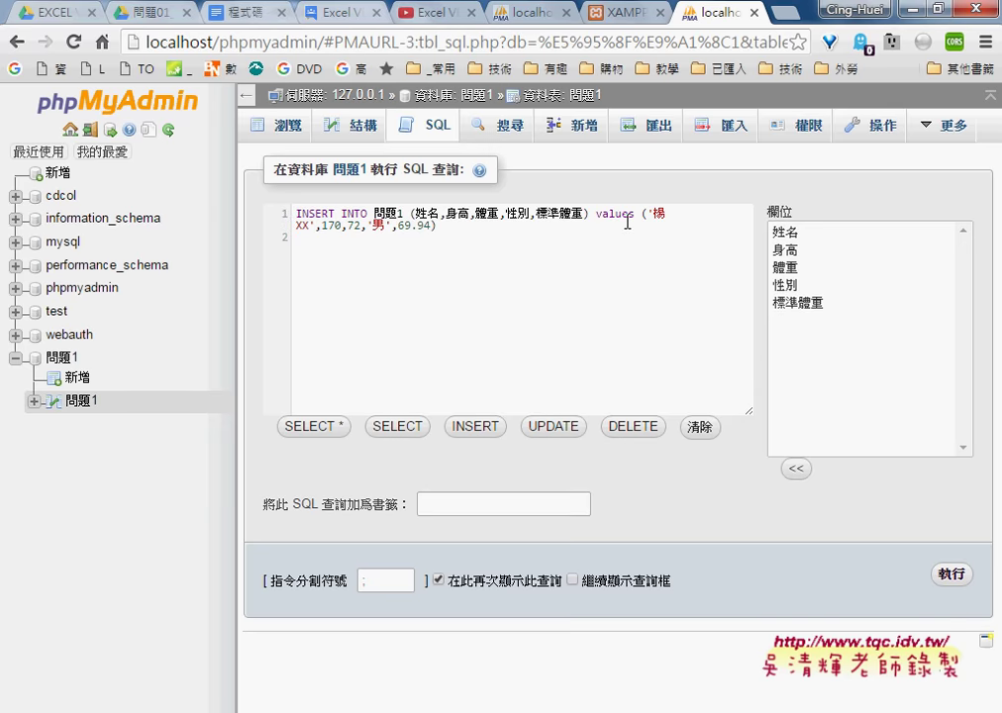
pyautogui.click(591, 214)
pyautogui.click(511, 214)
pyautogui.click(636, 214)
pyautogui.click(953, 577)
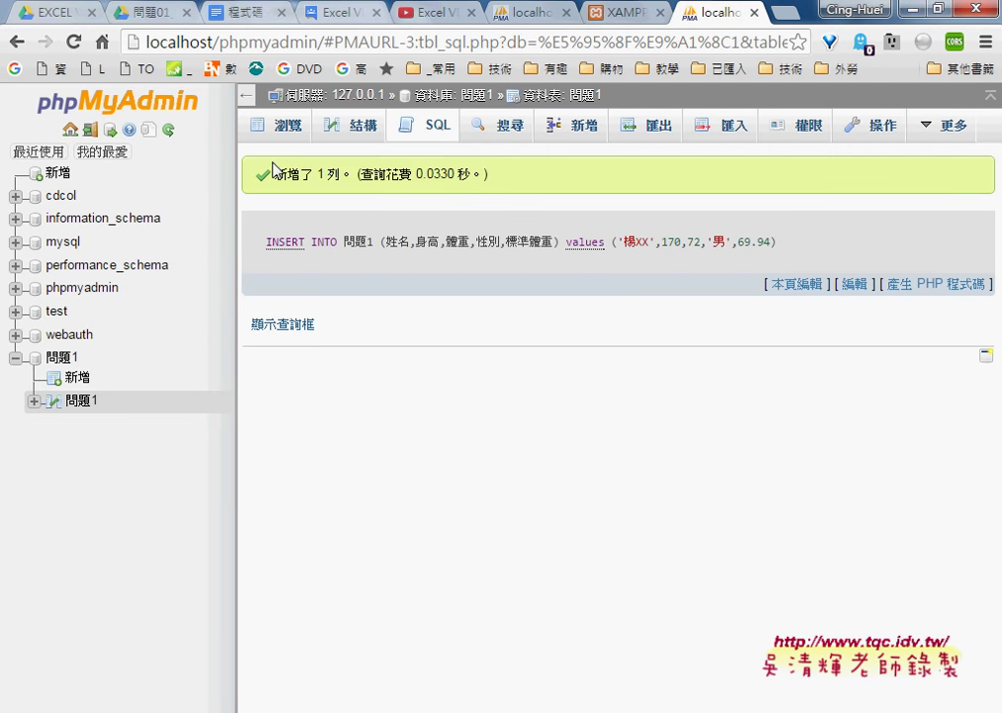
pyautogui.moveTo(266, 173); pyautogui.dragTo(502, 180)
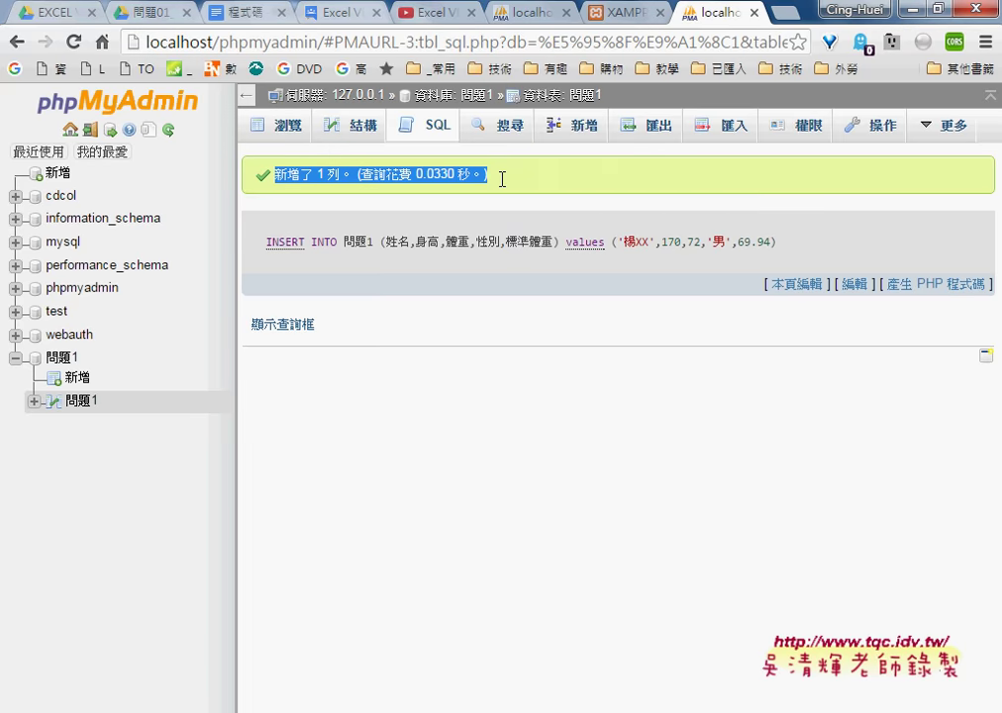
# - Paste the INSERT into the 問題1 SQL editor, shorten 標準體重 to 標準體, and run it
pyautogui.click(16, 43)
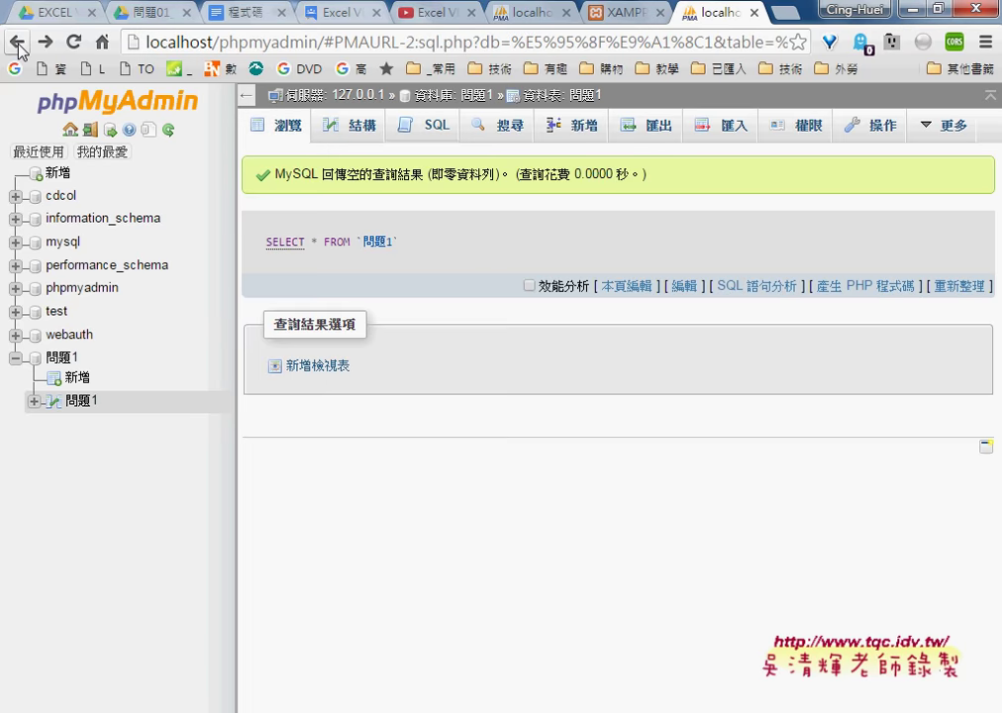
pyautogui.click(428, 125)
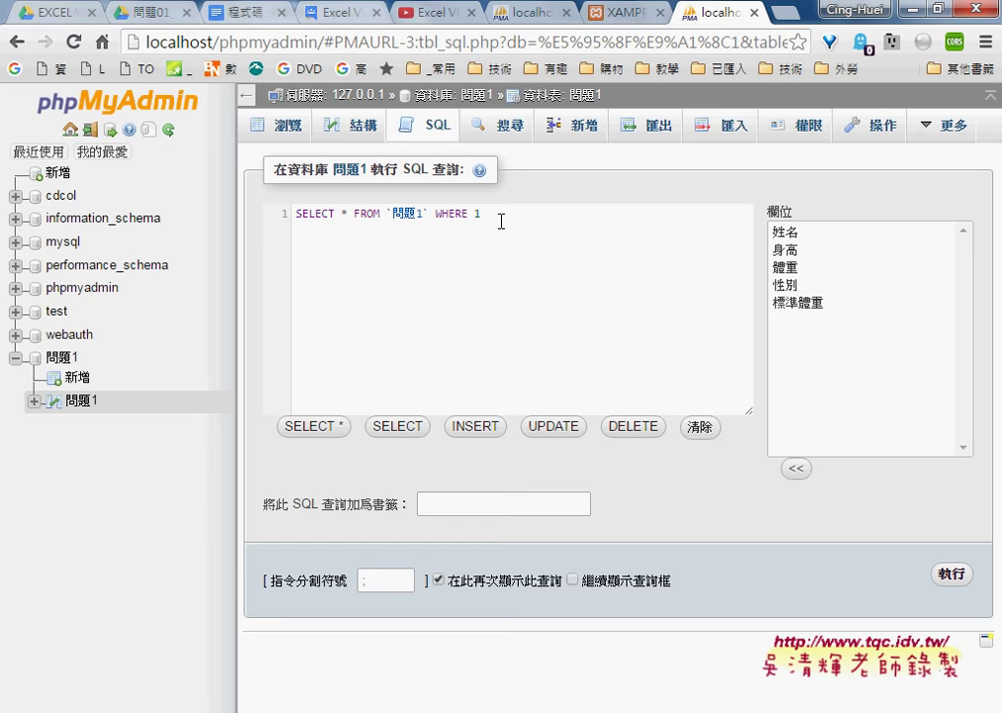
pyautogui.moveTo(501, 219); pyautogui.dragTo(295, 215)
pyautogui.rightClick(357, 216)
pyautogui.click(401, 270)
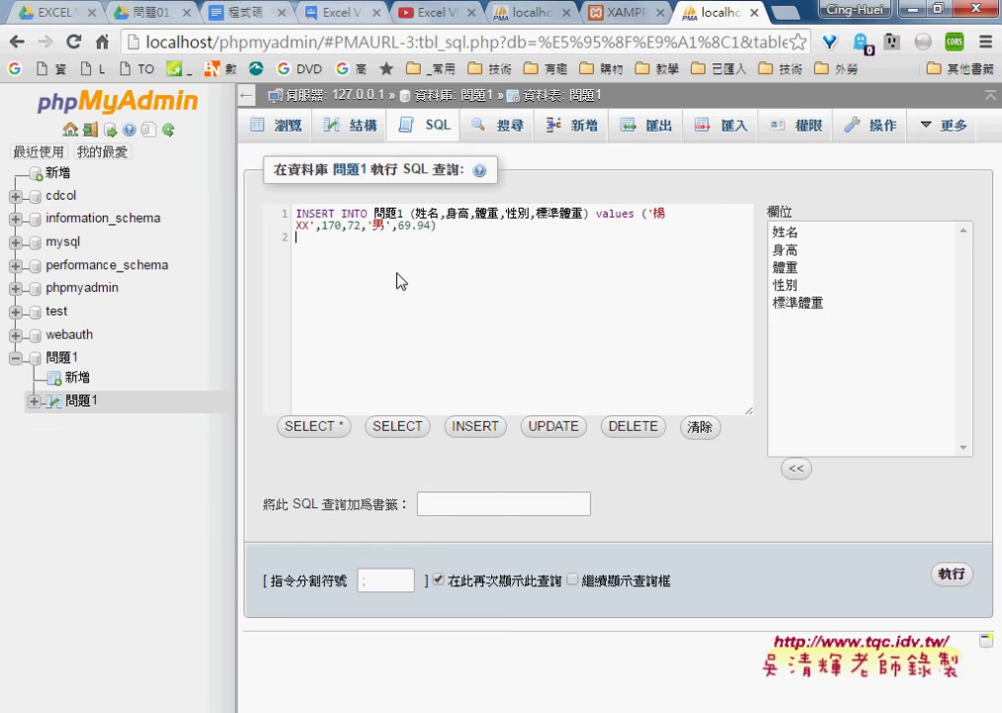
pyautogui.click(637, 213)
pyautogui.press('Left')
pyautogui.press('Left')
pyautogui.press('Left')
pyautogui.press('Left')
pyautogui.press('Left')
pyautogui.press('Left')
pyautogui.press('Left')
pyautogui.press('Left')
pyautogui.press('Left')
pyautogui.press('Left')
pyautogui.press('Delete')
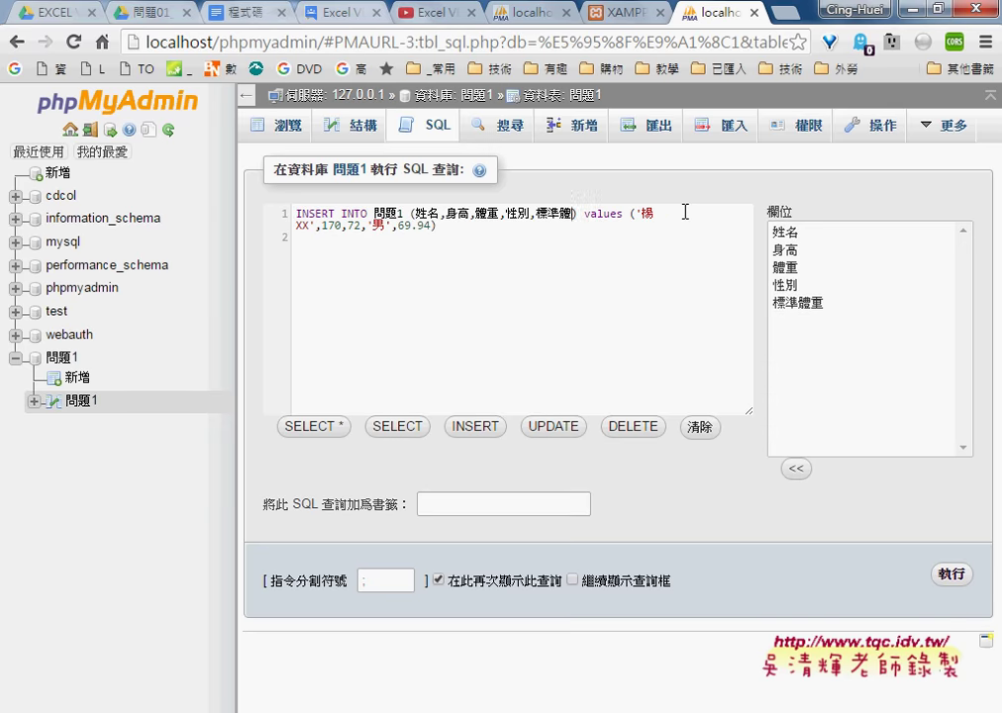
pyautogui.doubleClick(549, 214)
pyautogui.click(952, 574)
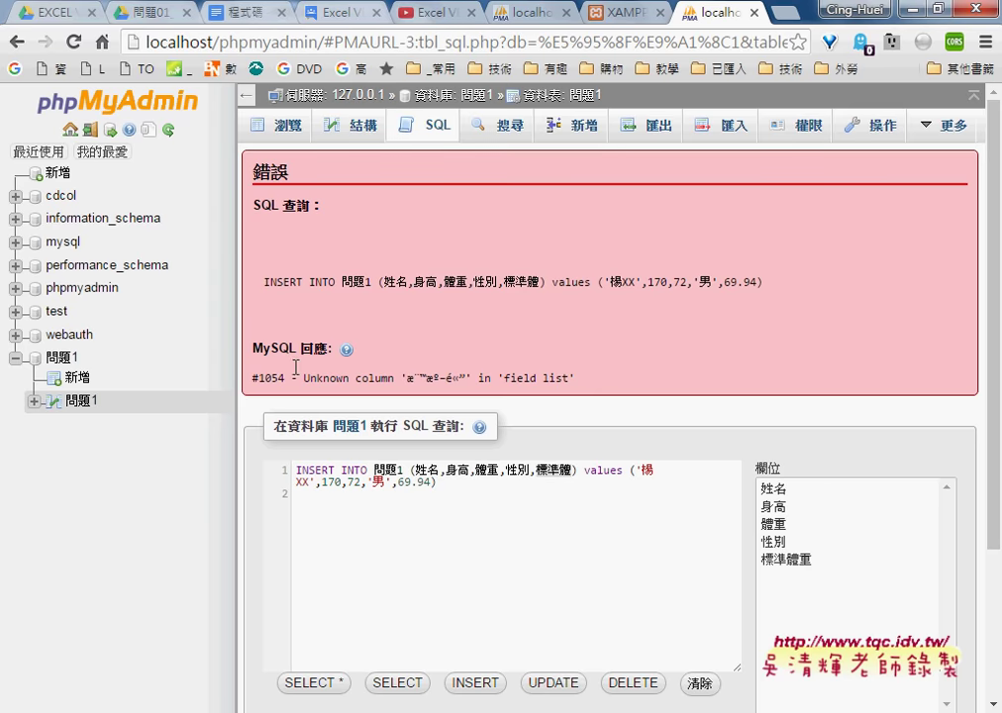
# - Highlight the unknown column in the #1054 error and go back to the empty SELECT page
pyautogui.moveTo(355, 378); pyautogui.dragTo(397, 380)
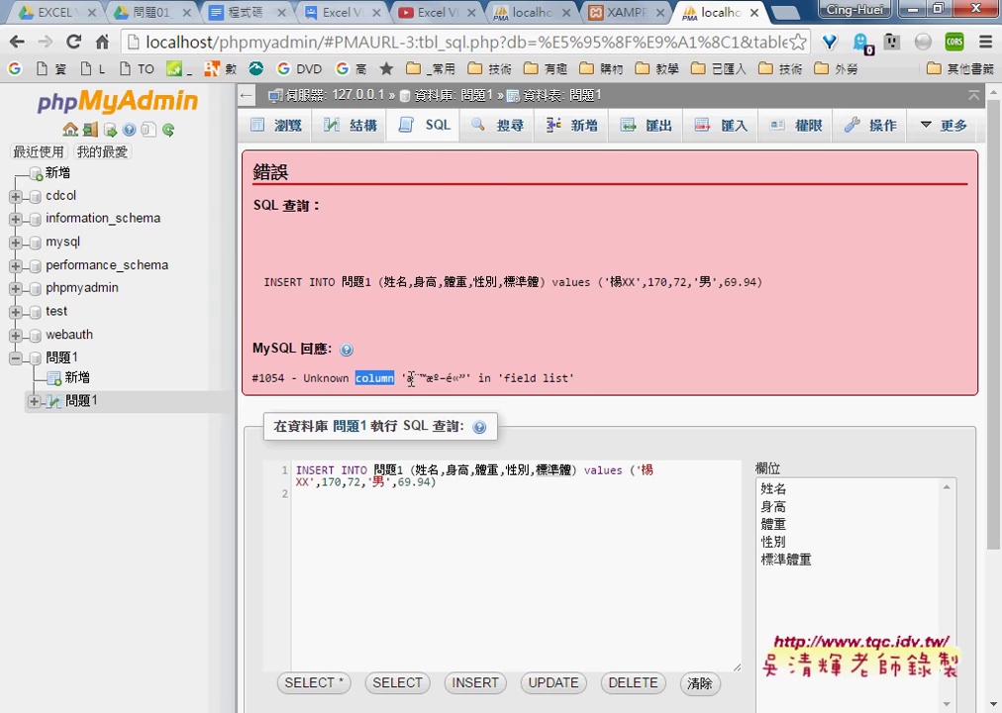
pyautogui.moveTo(405, 378); pyautogui.dragTo(470, 380)
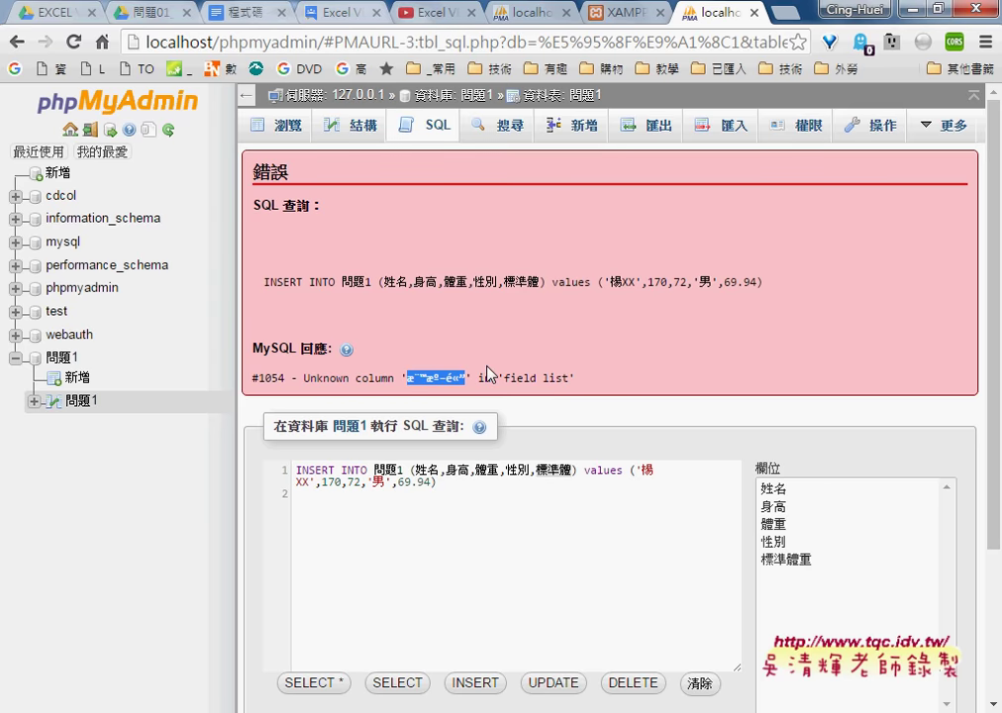
pyautogui.click(17, 44)
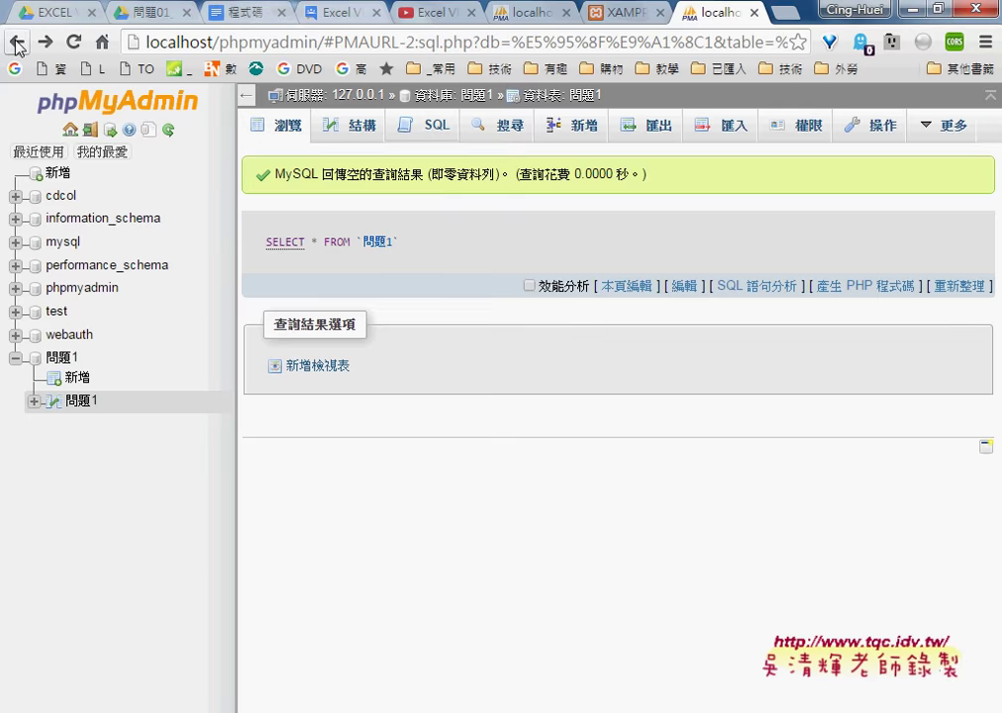
# - Rerun the INSERT with 楊 and a quote removed from the name, producing a #1064 error
pyautogui.click(440, 126)
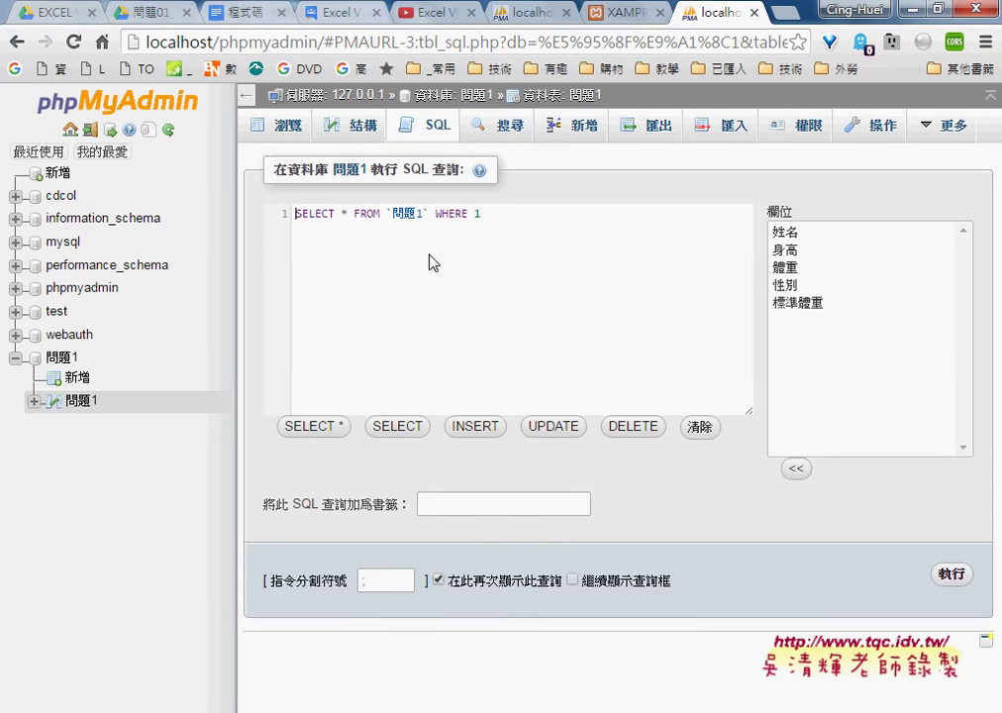
pyautogui.tripleClick(348, 214)
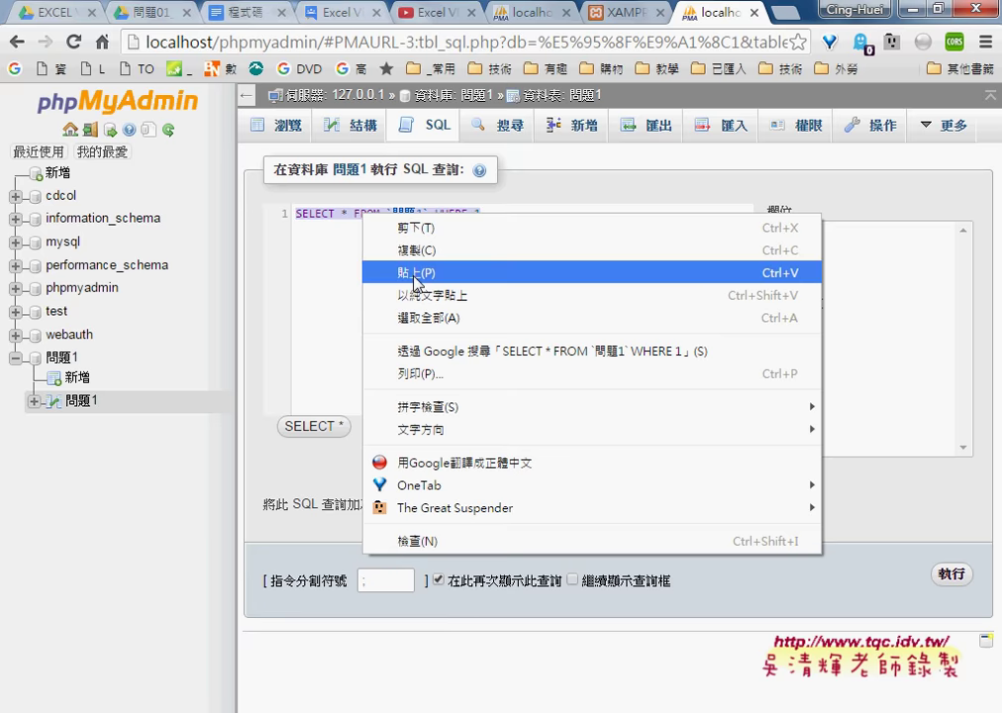
pyautogui.click(416, 272)
pyautogui.click(630, 218)
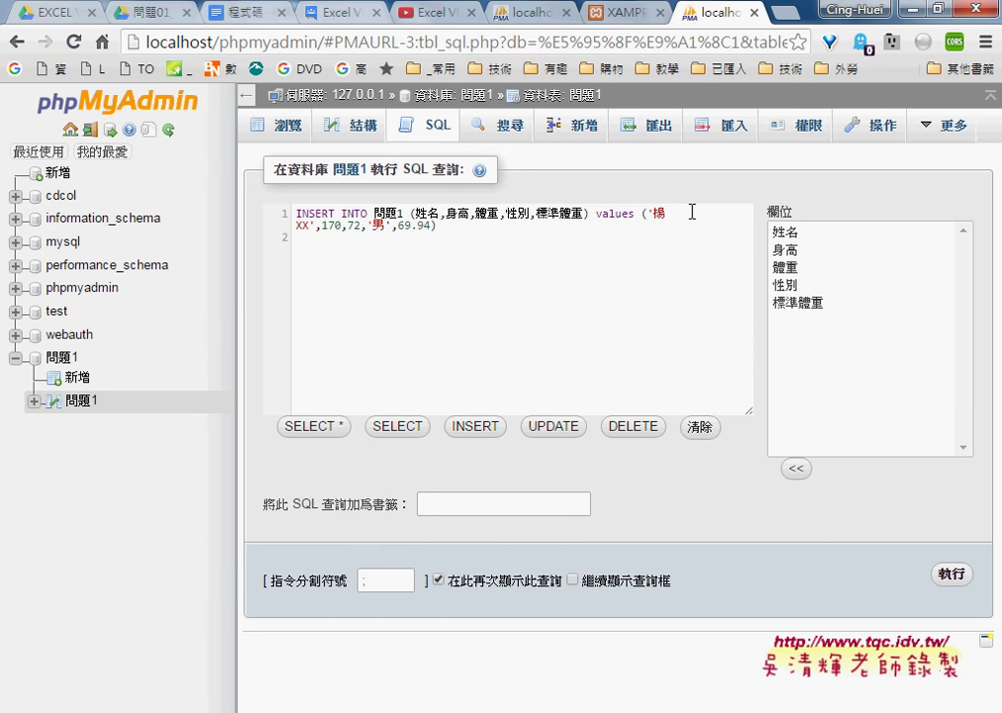
pyautogui.press('Right')
pyautogui.press('Right')
pyautogui.press('Right')
pyautogui.press('Left')
pyautogui.press('BackSpace')
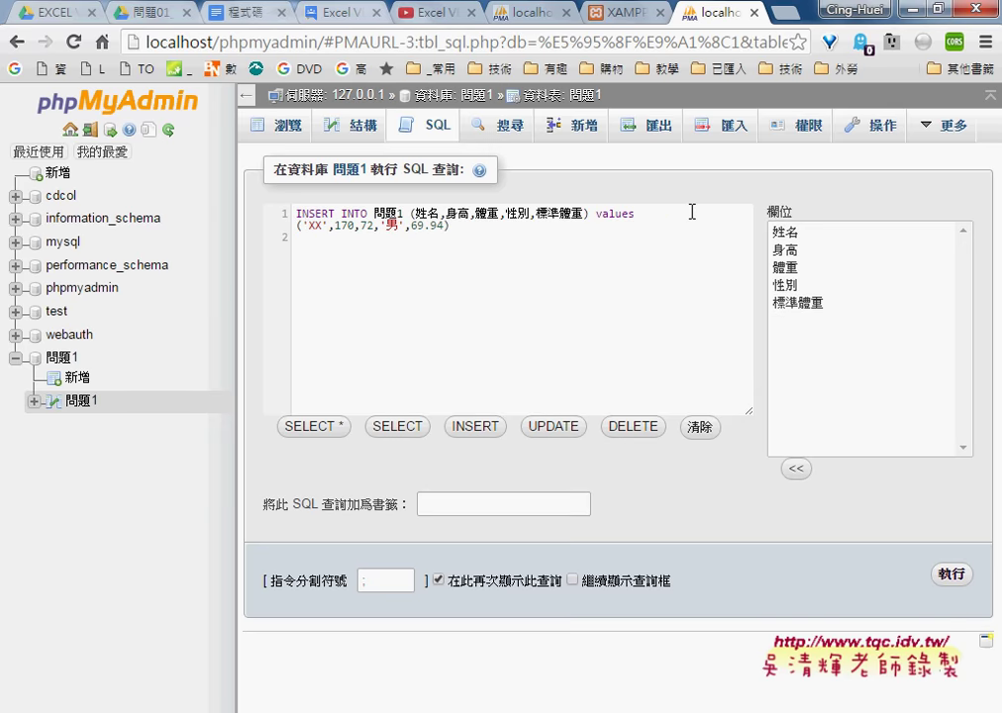
pyautogui.press('Right')
pyautogui.press('Right')
pyautogui.press('Right')
pyautogui.press('BackSpace')
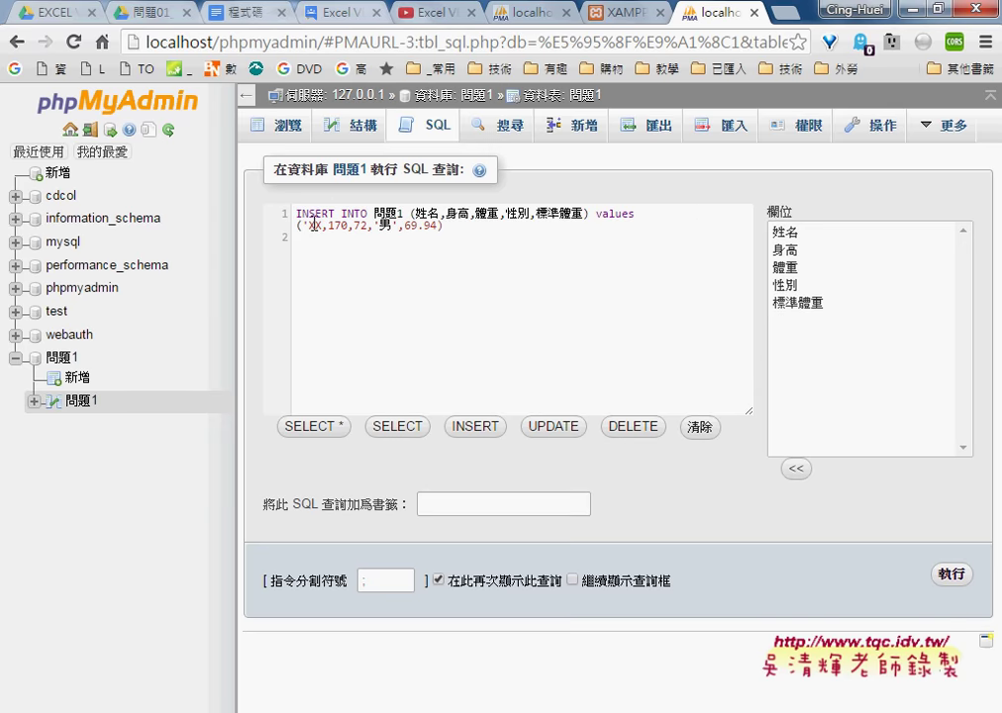
pyautogui.click(950, 574)
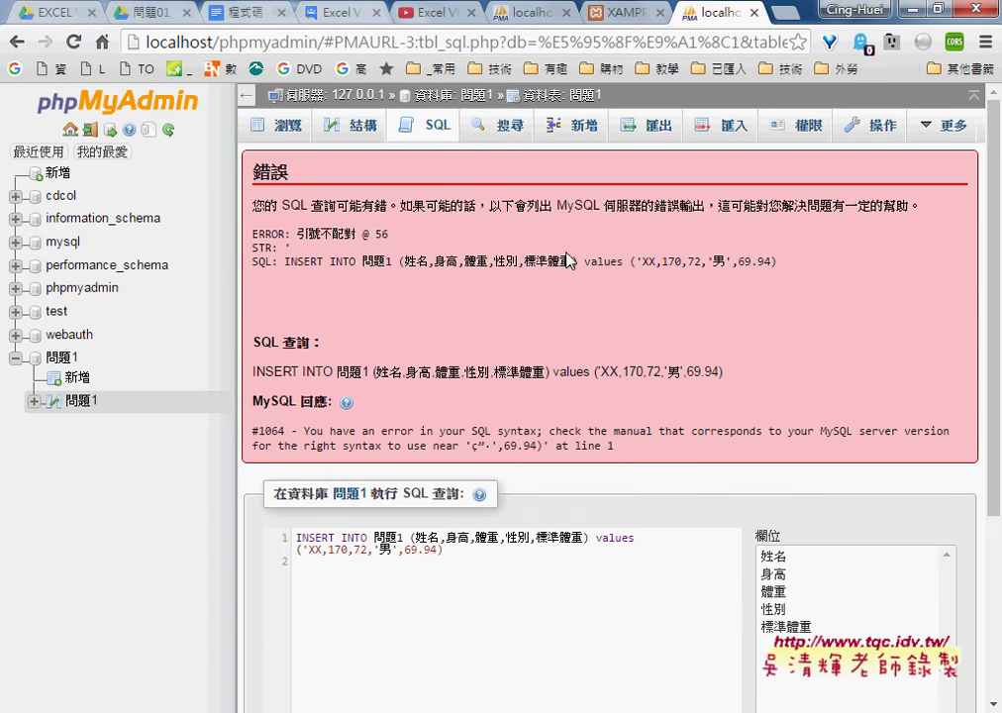
pyautogui.scroll(-3, 491, 327)
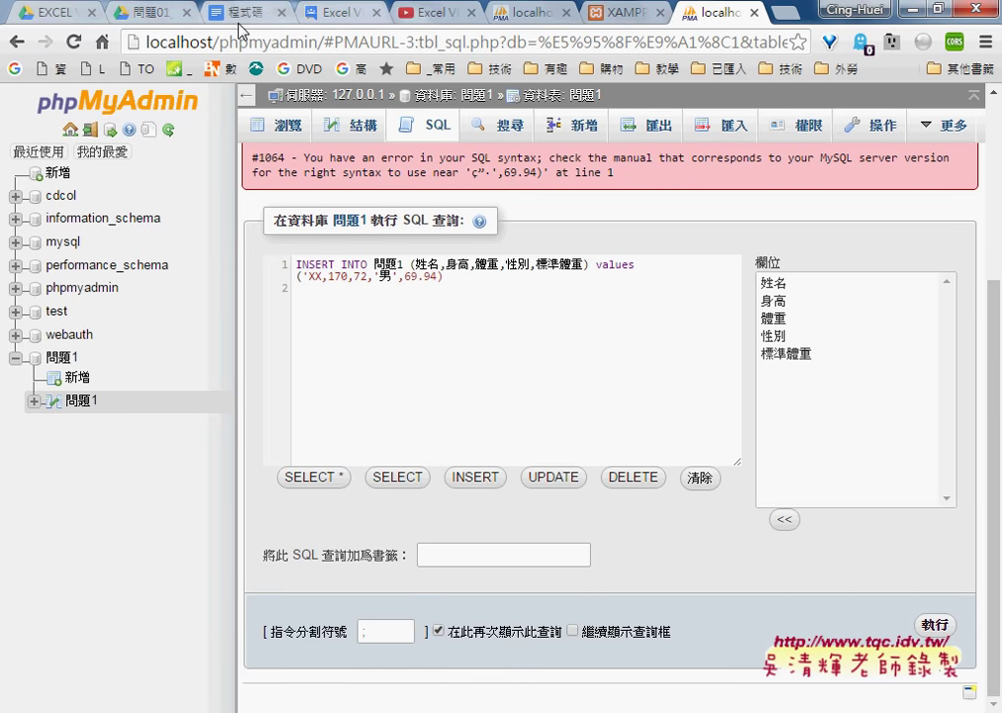
# - Copy the INSERT INTO line from the 程式碼 notes and return to phpMyAdmin
pyautogui.click(238, 13)
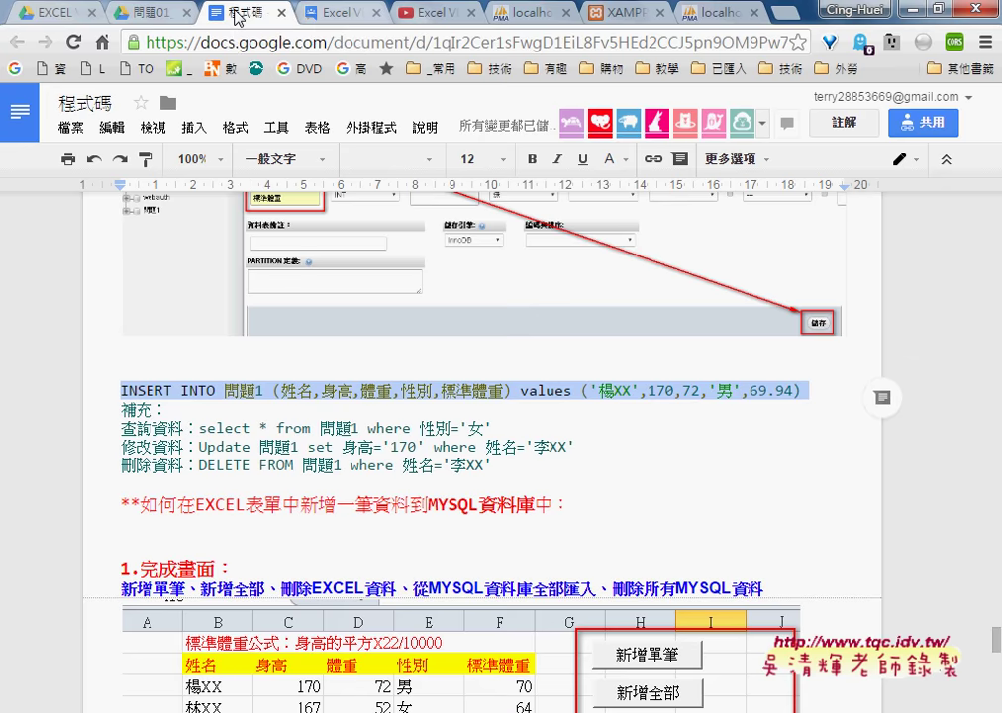
pyautogui.click(322, 390)
pyautogui.moveTo(117, 390); pyautogui.dragTo(222, 390)
pyautogui.click(119, 391)
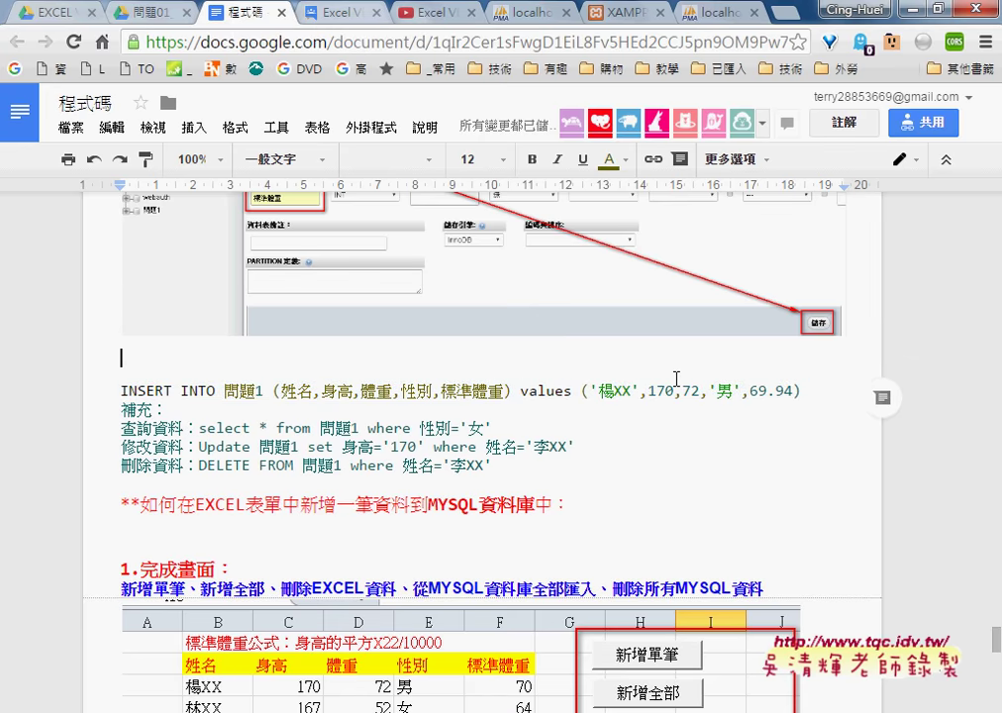
pyautogui.keyDown('shift'); pyautogui.click(814, 392); pyautogui.keyUp('shift')
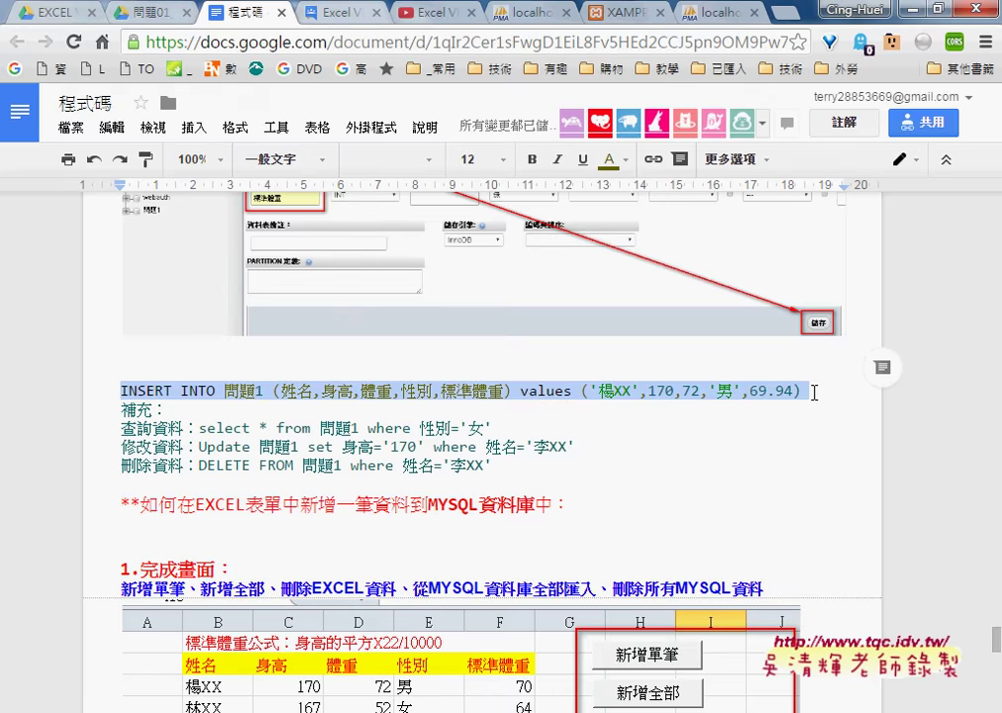
pyautogui.click(718, 12)
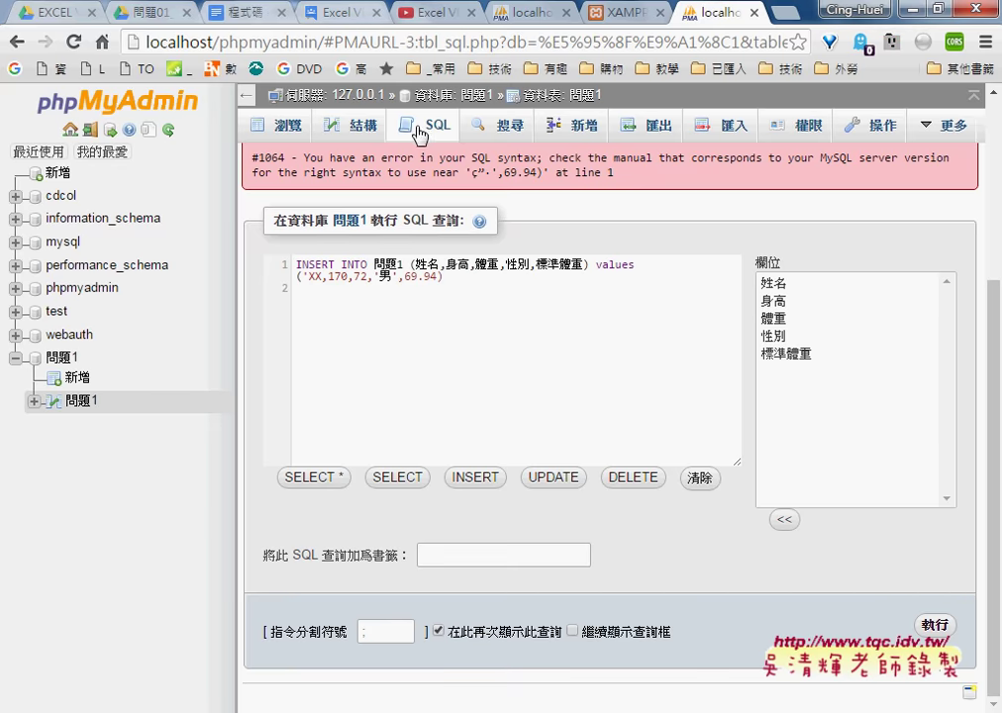
# - Replace the editor contents with a fresh INSERT INTO 問題1 template and clear [value-1]
pyautogui.tripleClick(294, 266)
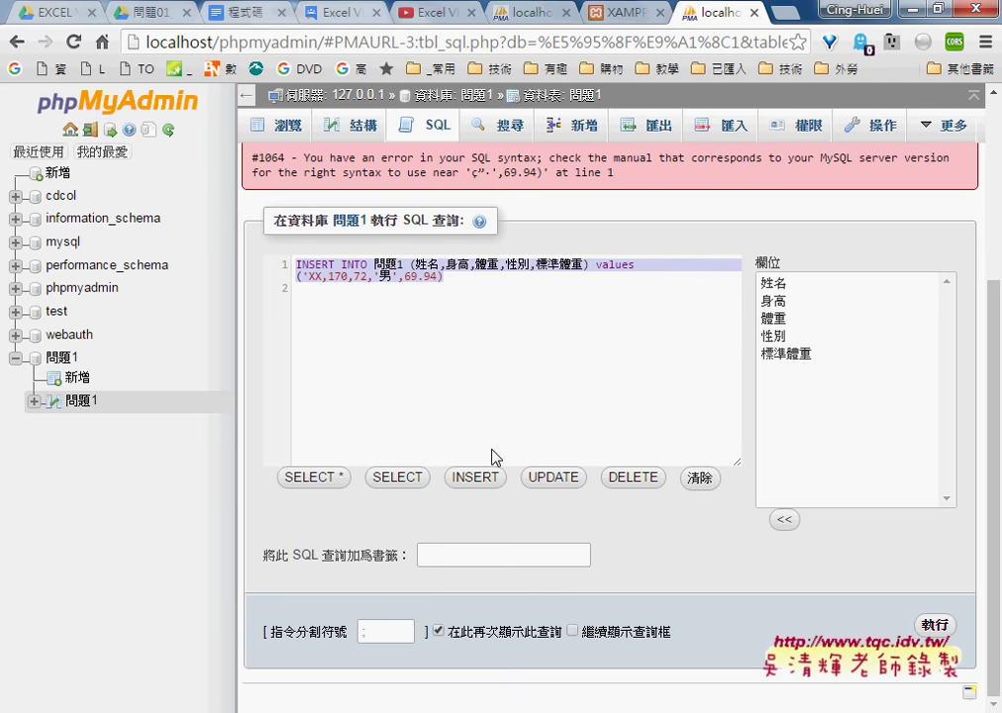
pyautogui.click(476, 479)
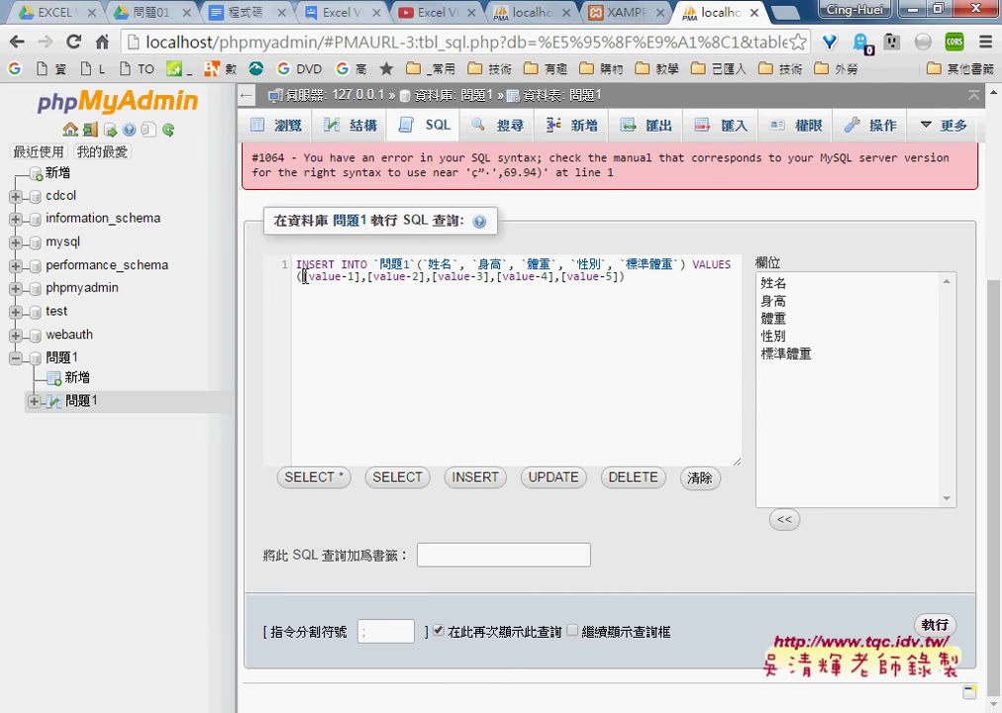
pyautogui.moveTo(302, 277); pyautogui.dragTo(363, 279)
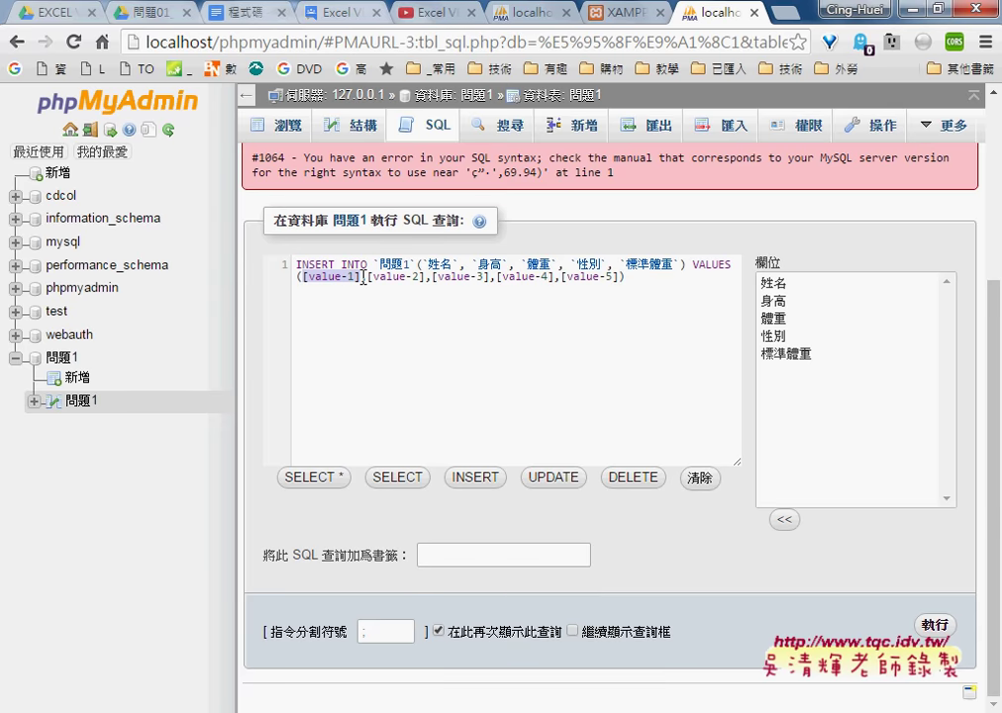
pyautogui.write("'")
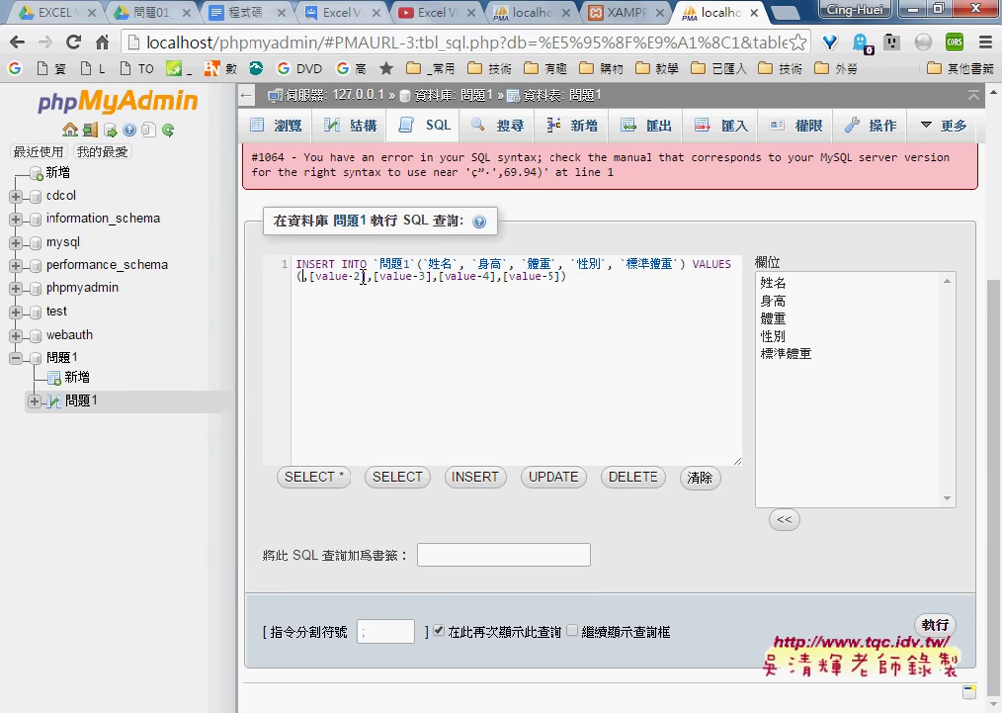
pyautogui.write("'")
# - Fill the VALUES list with 'AAA', 180 and 65
pyautogui.press('Left')
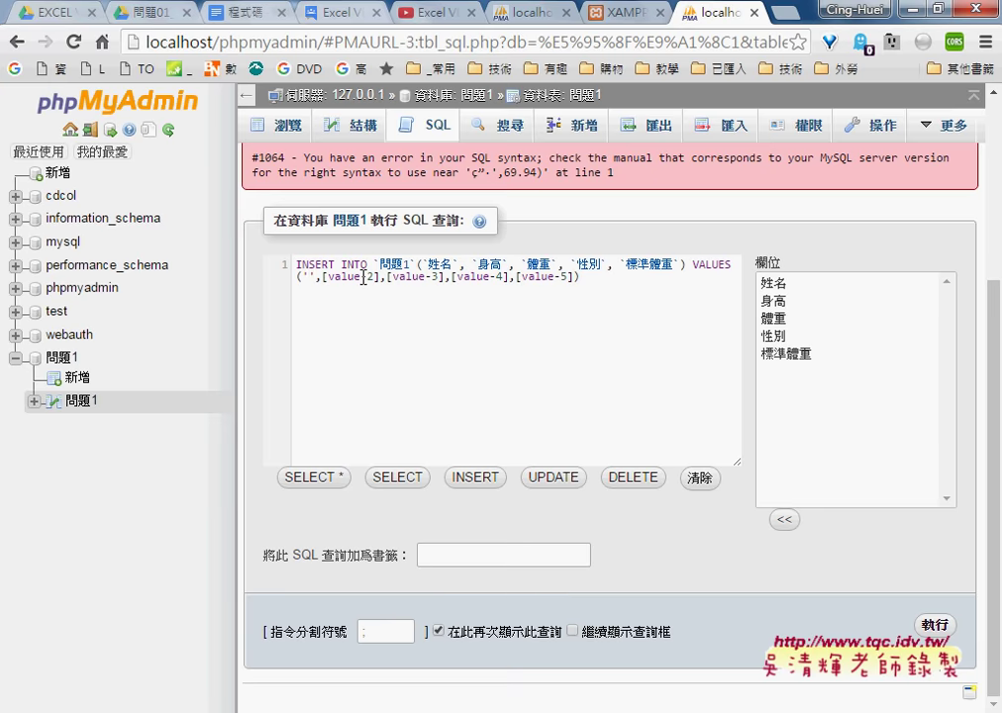
pyautogui.write('AAA')
pyautogui.press('Right')
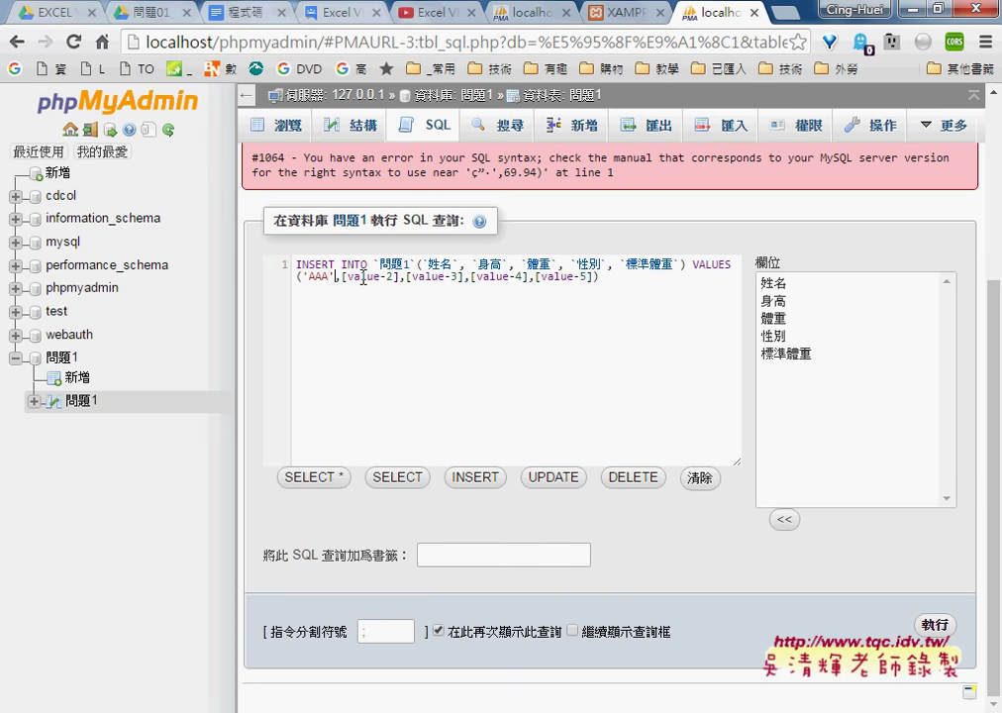
pyautogui.press('Right')
pyautogui.press('Delete')
pyautogui.press('Delete')
pyautogui.press('Delete')
pyautogui.press('Delete')
pyautogui.press('Delete')
pyautogui.press('Delete')
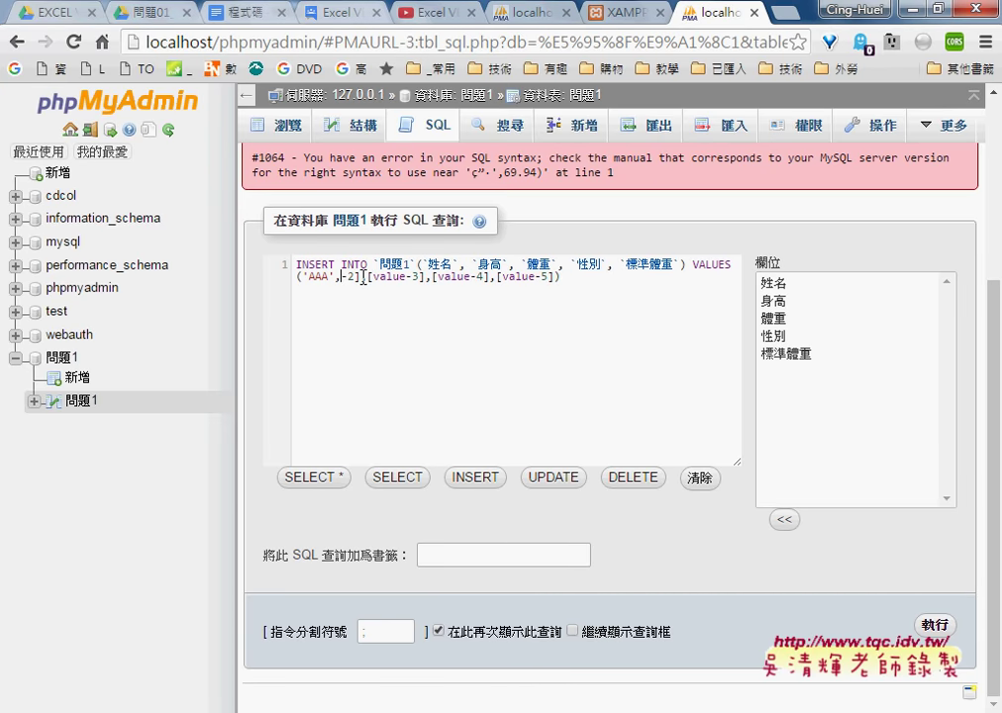
pyautogui.press('Delete')
pyautogui.press('Delete')
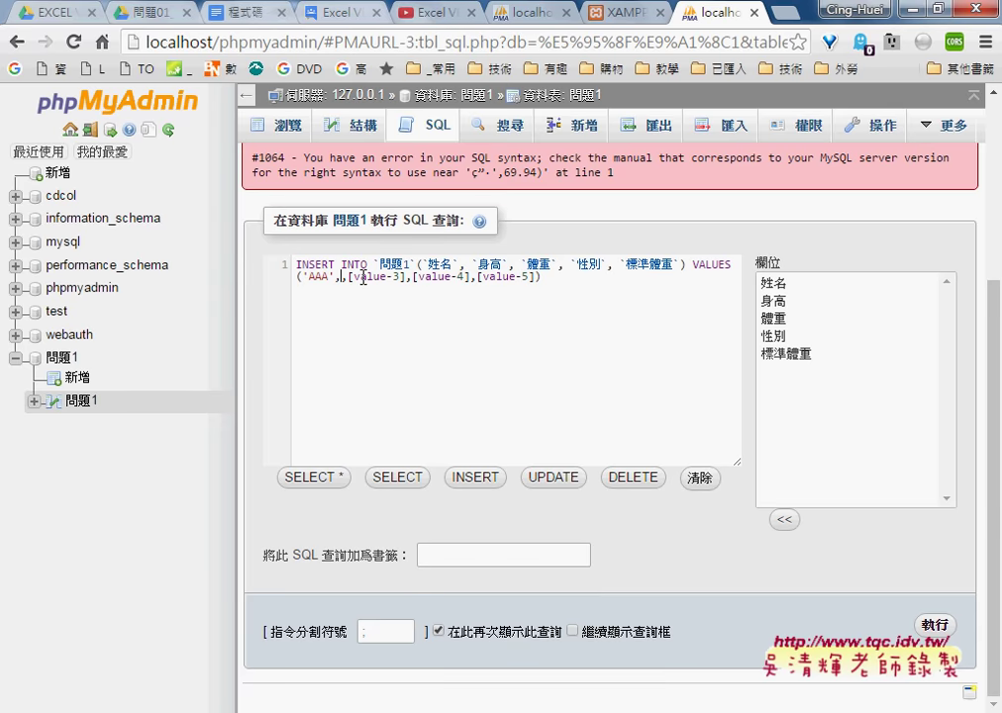
pyautogui.write('1')
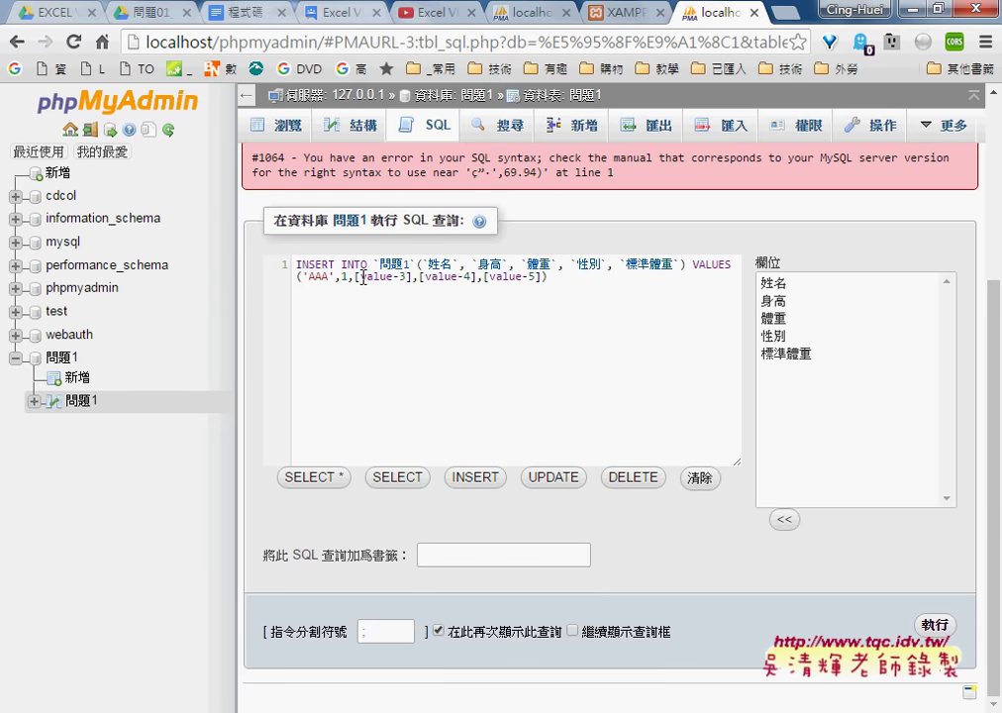
pyautogui.write('80')
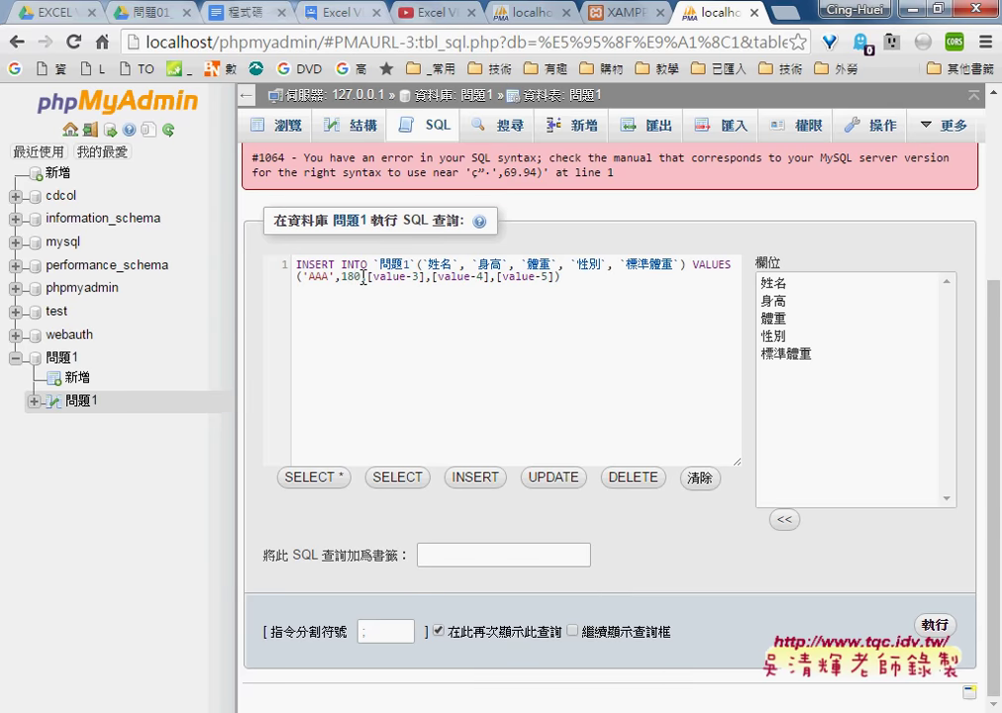
pyautogui.press('Delete')
pyautogui.press('Delete')
pyautogui.press('Delete')
pyautogui.press('Delete')
pyautogui.press('Delete')
pyautogui.press('Delete')
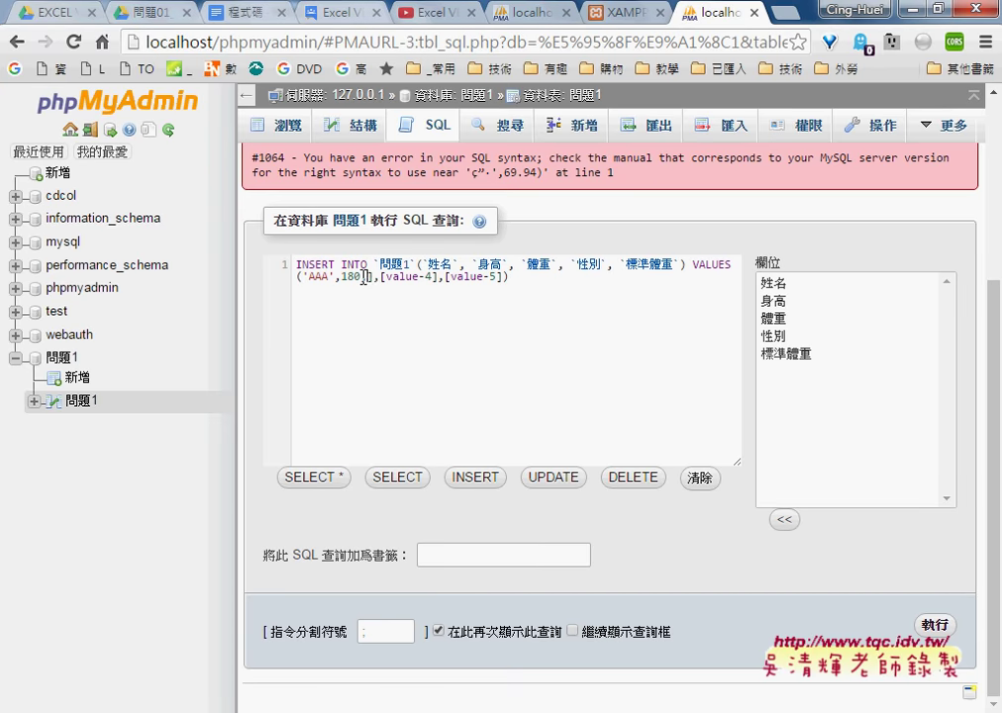
pyautogui.write('6')
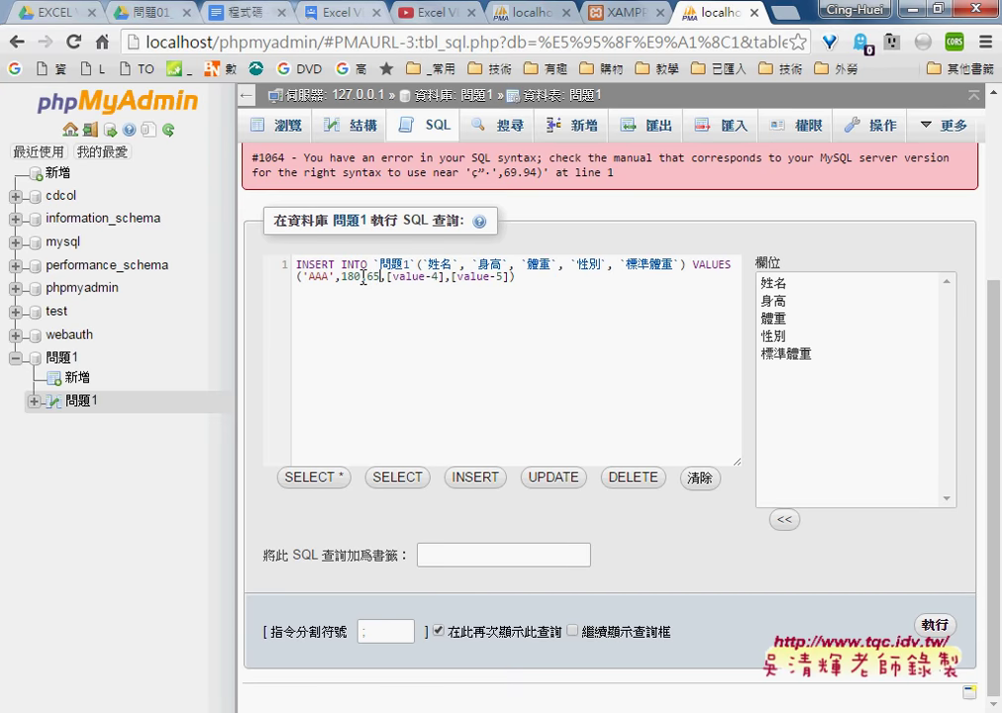
pyautogui.write('5')
# - Browse the row stored in table 問題1, then bring up its SQL query page
pyautogui.click(79, 404)
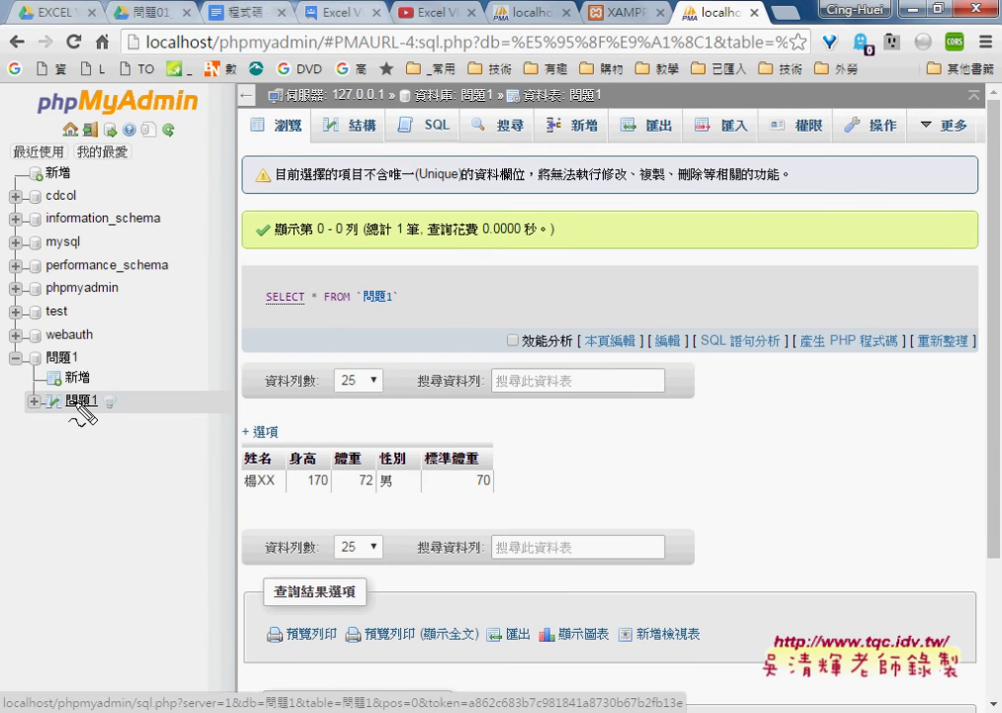
pyautogui.moveTo(492, 498)
pyautogui.mouseDown()
pyautogui.moveTo(329, 498)
pyautogui.moveTo(235, 476)
pyautogui.moveTo(414, 477)
pyautogui.moveTo(496, 503)
pyautogui.moveTo(230, 483)
pyautogui.mouseUp()
pyautogui.moveTo(77, 411)
pyautogui.mouseDown()
pyautogui.moveTo(134, 474)
pyautogui.moveTo(222, 481)
pyautogui.moveTo(198, 489)
pyautogui.mouseUp()
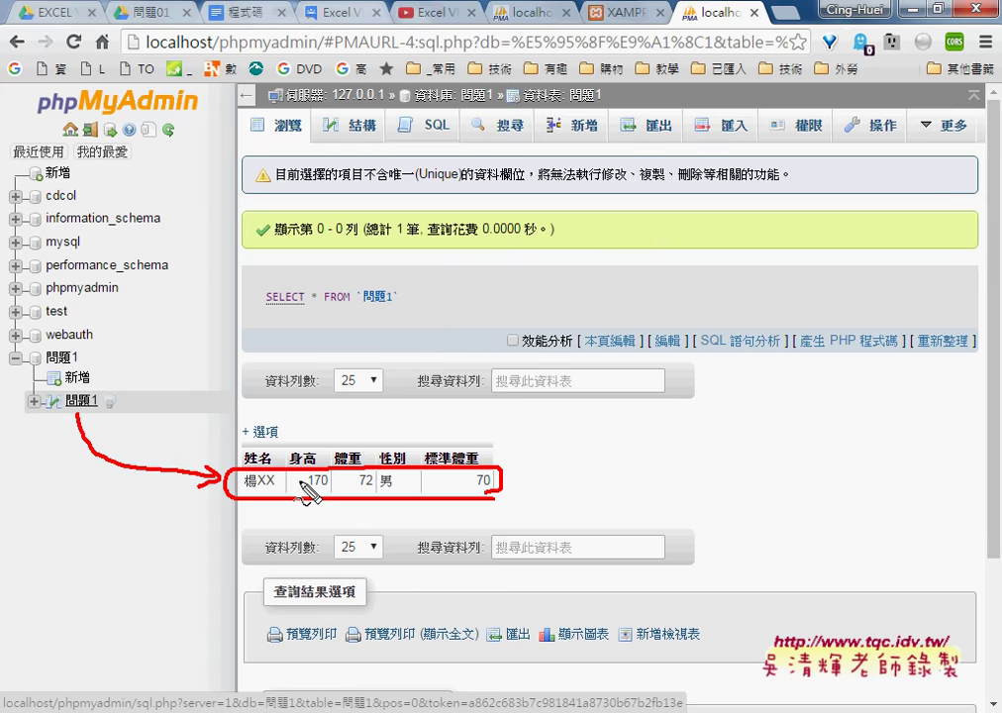
pyautogui.press('Escape')
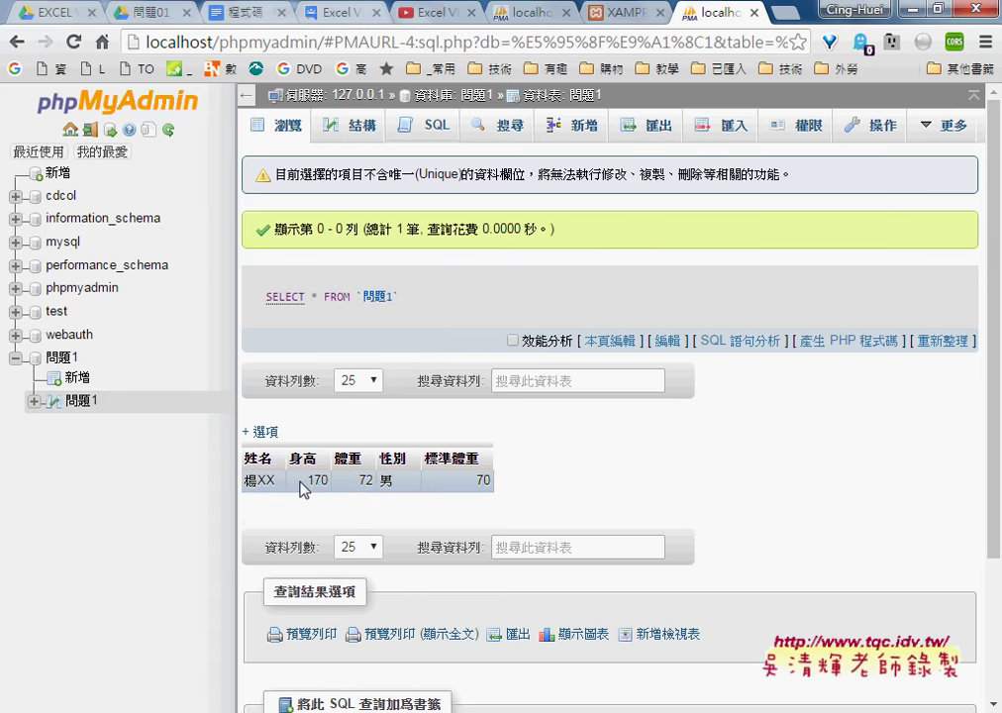
pyautogui.click(424, 136)
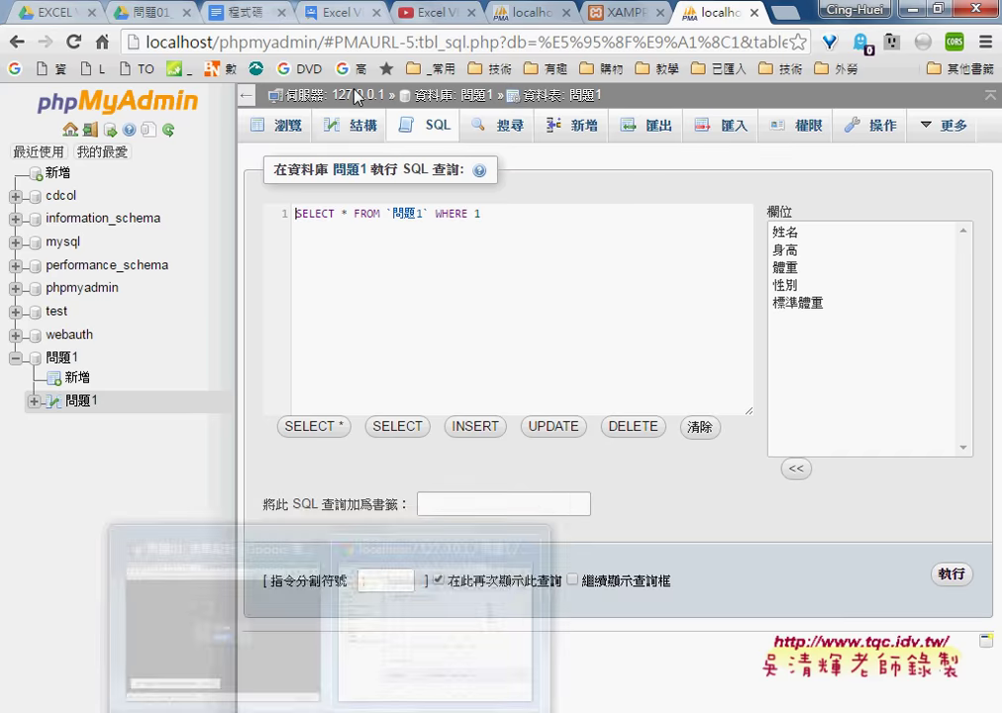
pyautogui.click(246, 12)
# - Place the caret at the select query example in the 程式碼 document
pyautogui.click(198, 428)
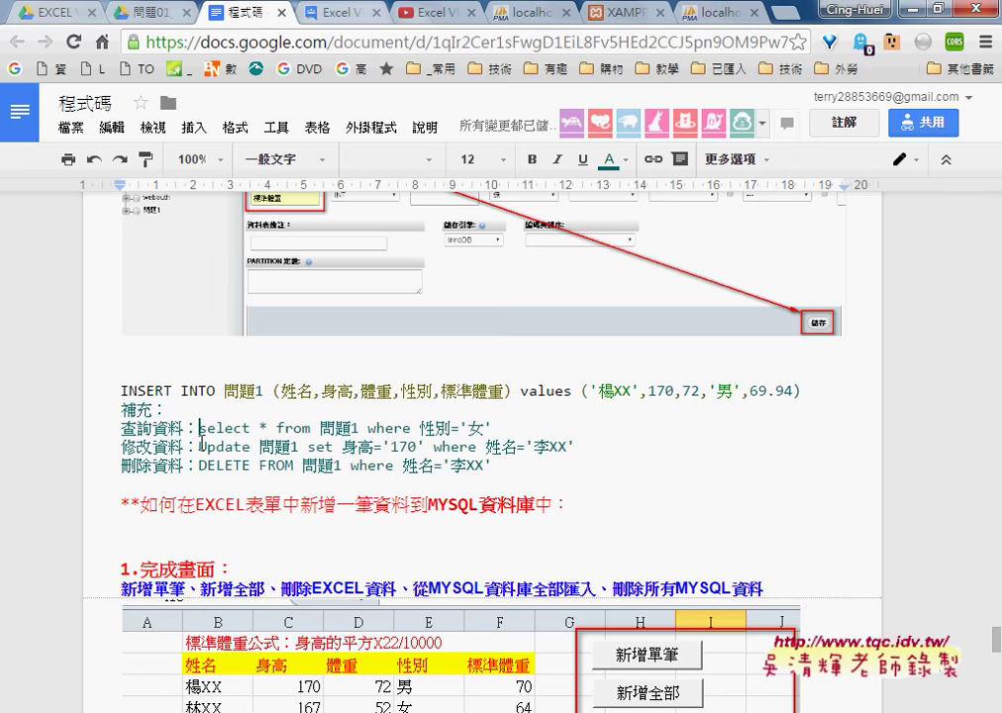
# - Copy 'select * from 問題1' from the notes and return to phpMyAdmin
pyautogui.moveTo(199, 428); pyautogui.dragTo(350, 427)
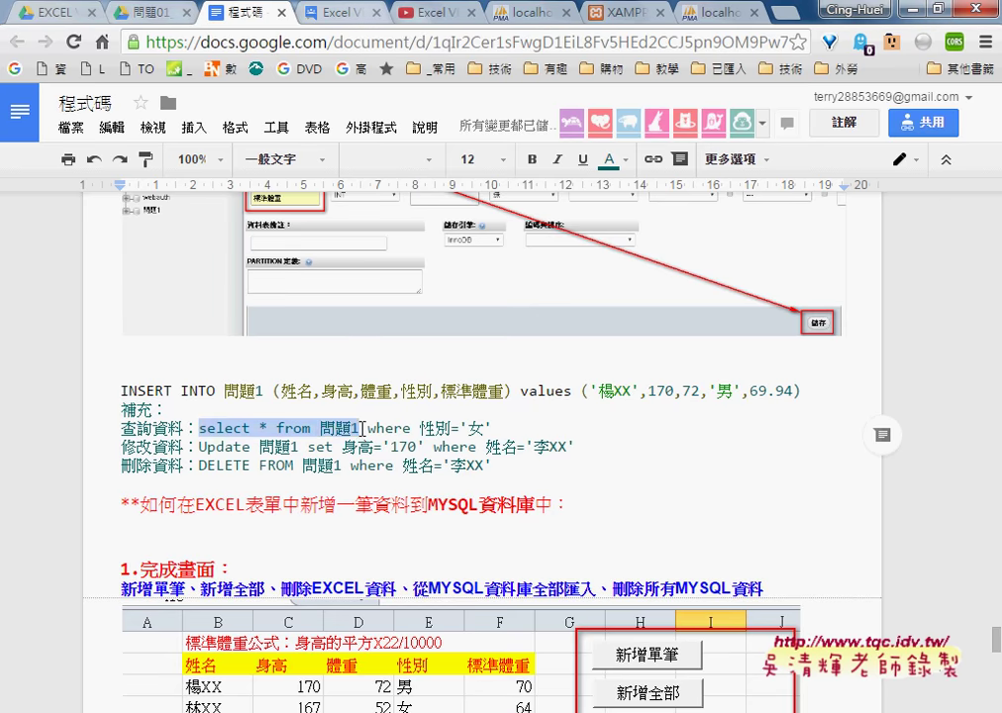
pyautogui.hotkey('ctrl', 'c')
pyautogui.rightClick(319, 428)
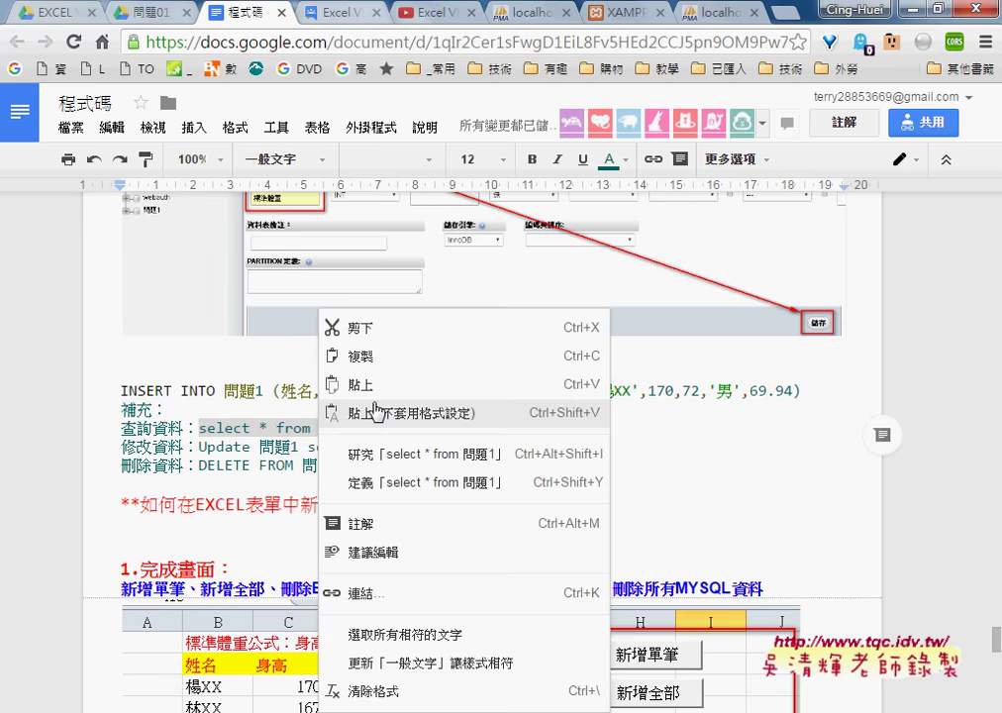
pyautogui.click(373, 367)
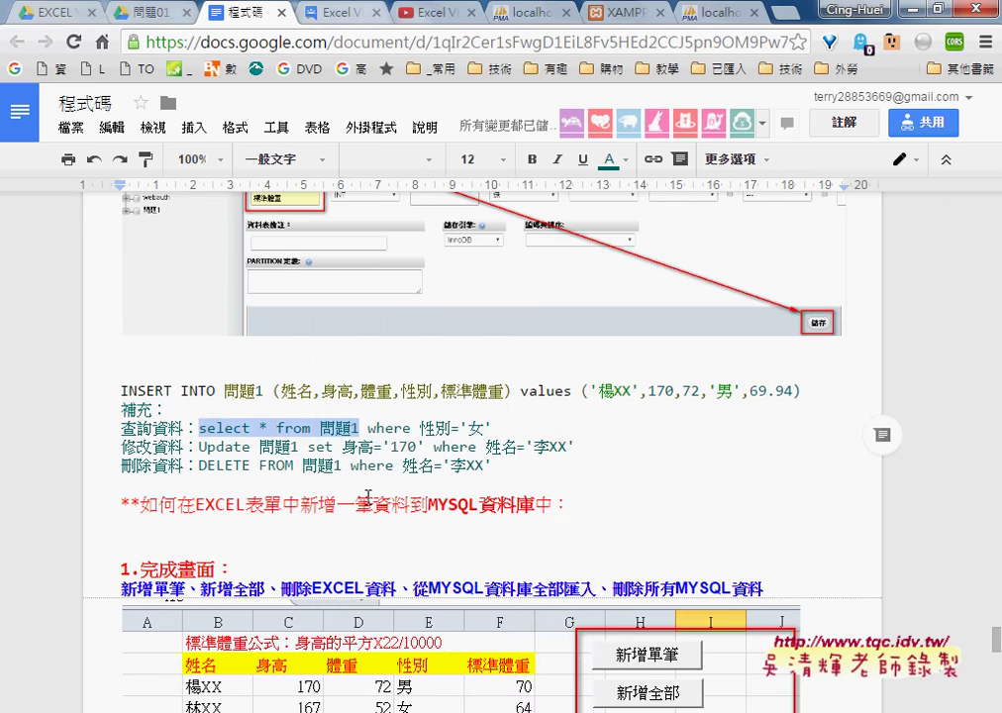
pyautogui.click(713, 12)
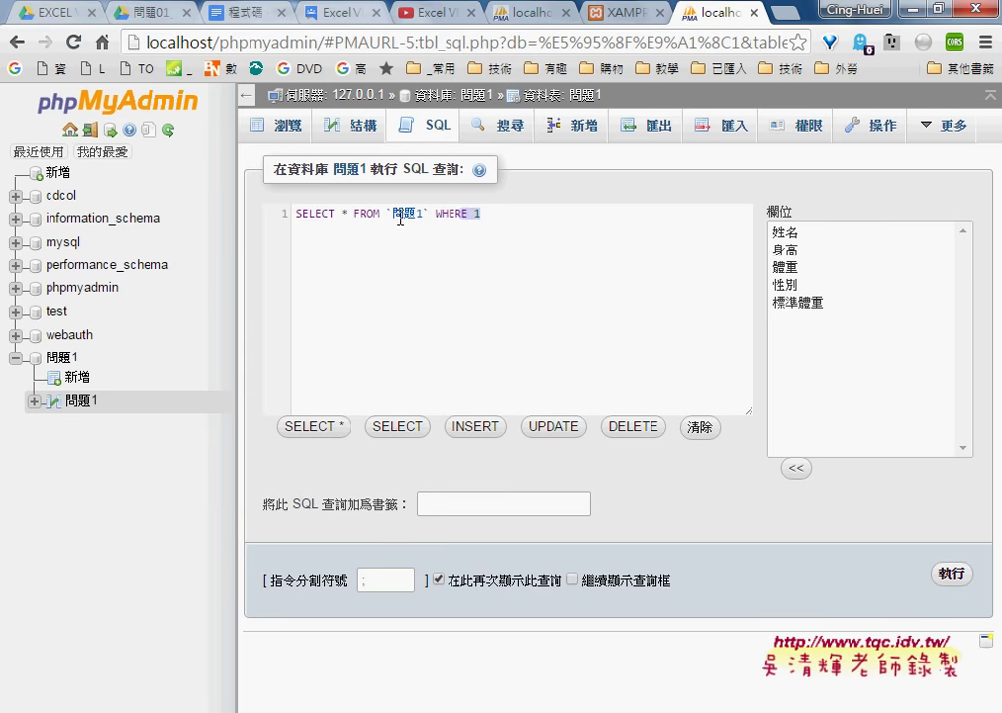
# - Paste the copied query into the editor and trim it to SELECT * FROM 問題1
pyautogui.moveTo(483, 214); pyautogui.dragTo(252, 217)
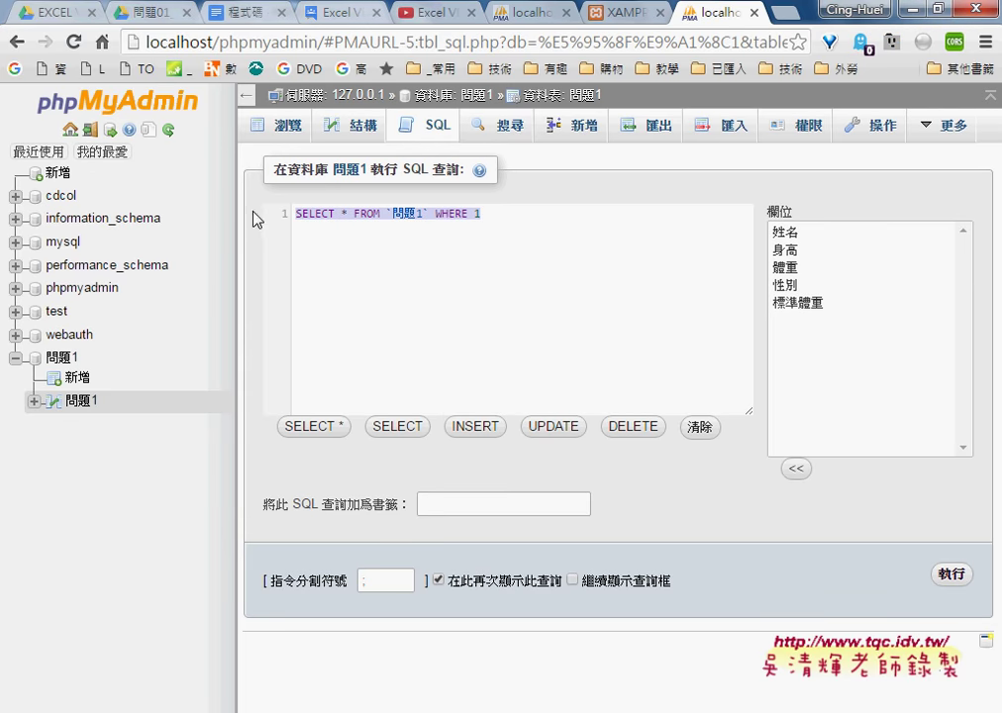
pyautogui.rightClick(448, 213)
pyautogui.click(495, 260)
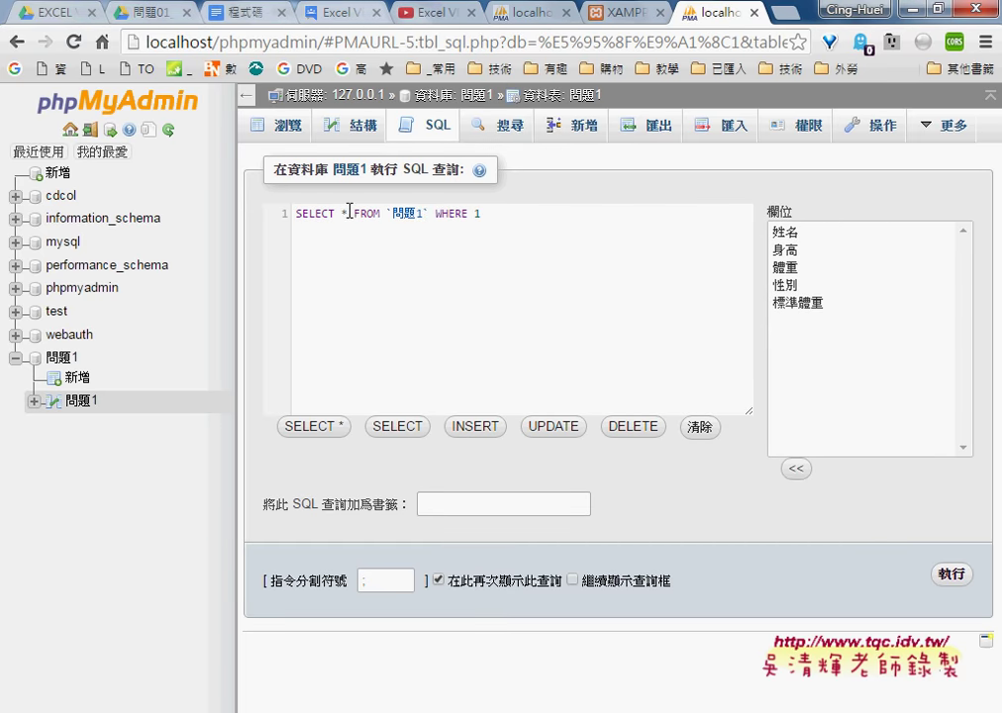
pyautogui.doubleClick(350, 213)
pyautogui.moveTo(426, 213); pyautogui.dragTo(531, 214)
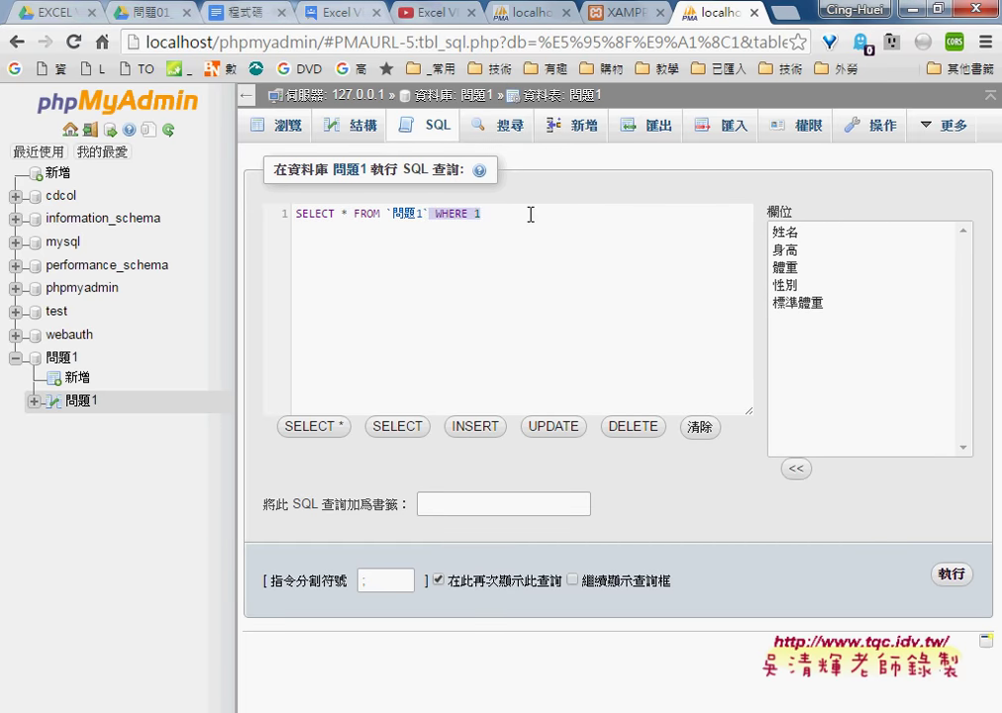
pyautogui.press('Delete')
pyautogui.press('BackSpace')
pyautogui.press('Left')
pyautogui.press('Left')
pyautogui.press('Left')
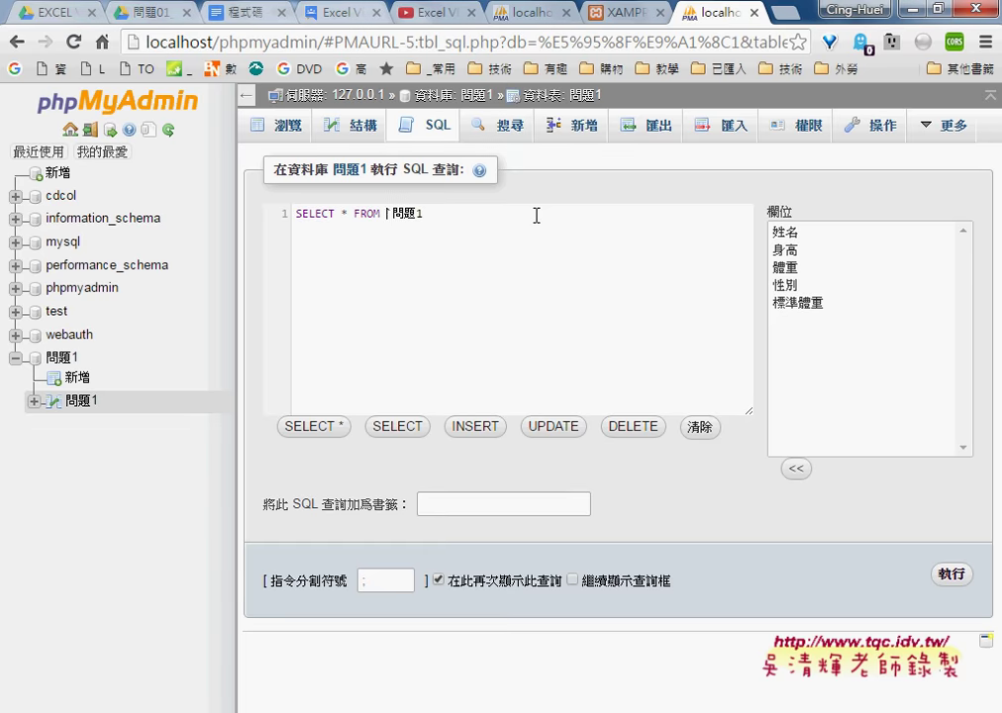
pyautogui.press('BackSpace')
# - Run the query, which returns the single stored row with 170, 72, 男, 70
pyautogui.click(953, 575)
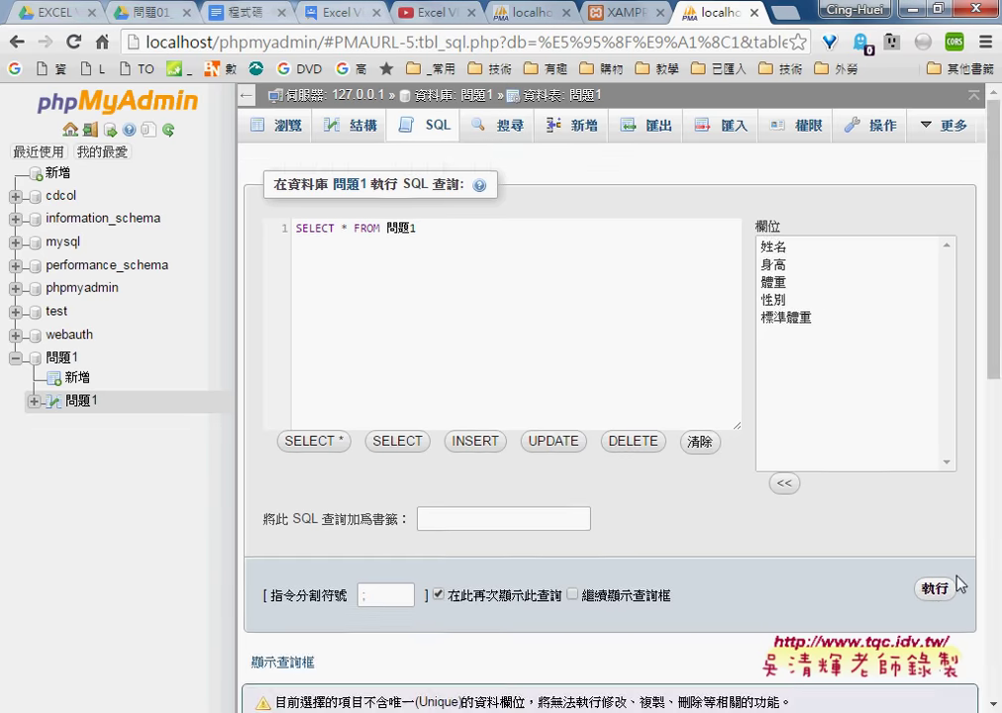
pyautogui.moveTo(502, 525); pyautogui.dragTo(248, 514)
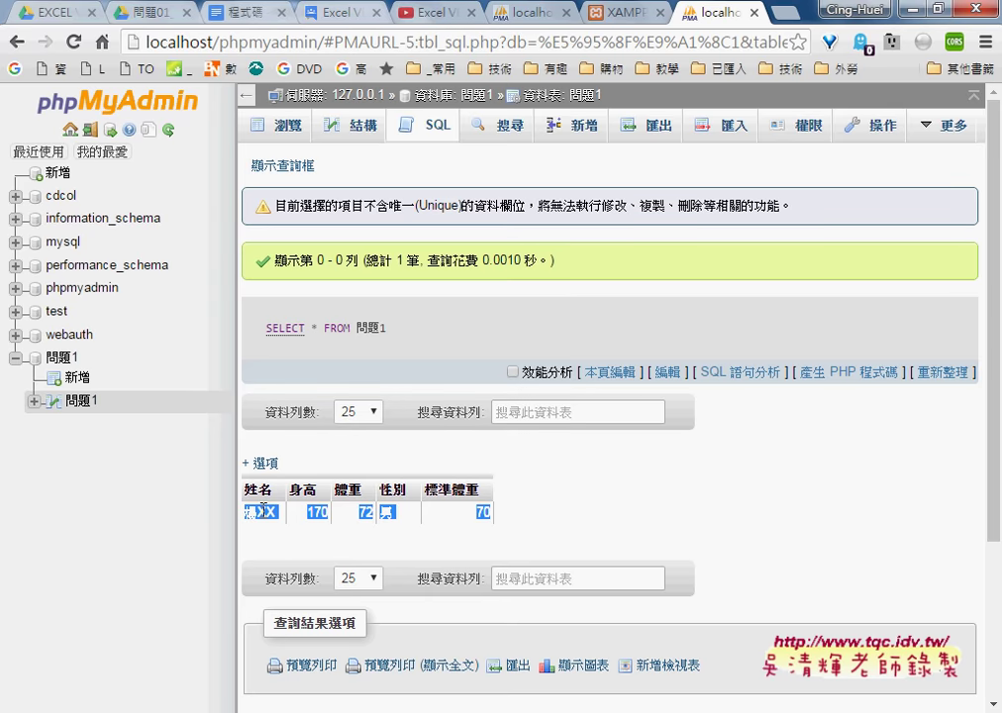
pyautogui.click(289, 513)
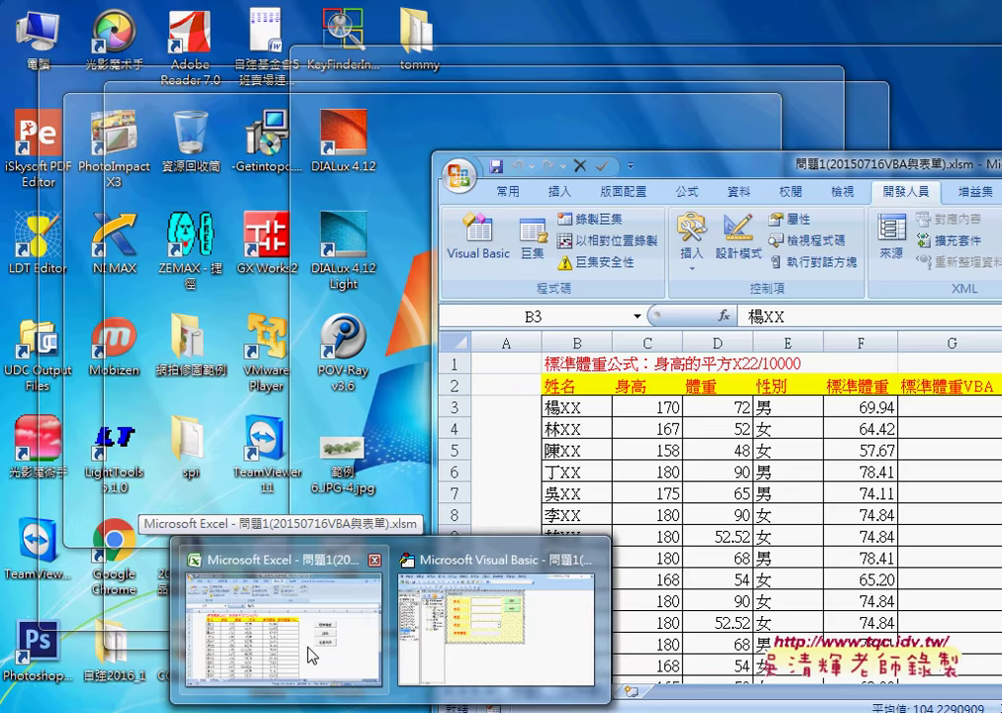
# - Maximize Excel, copy sheet 問題6 as a new sheet named MYSQL, and select B3:F20
pyautogui.click(313, 655)
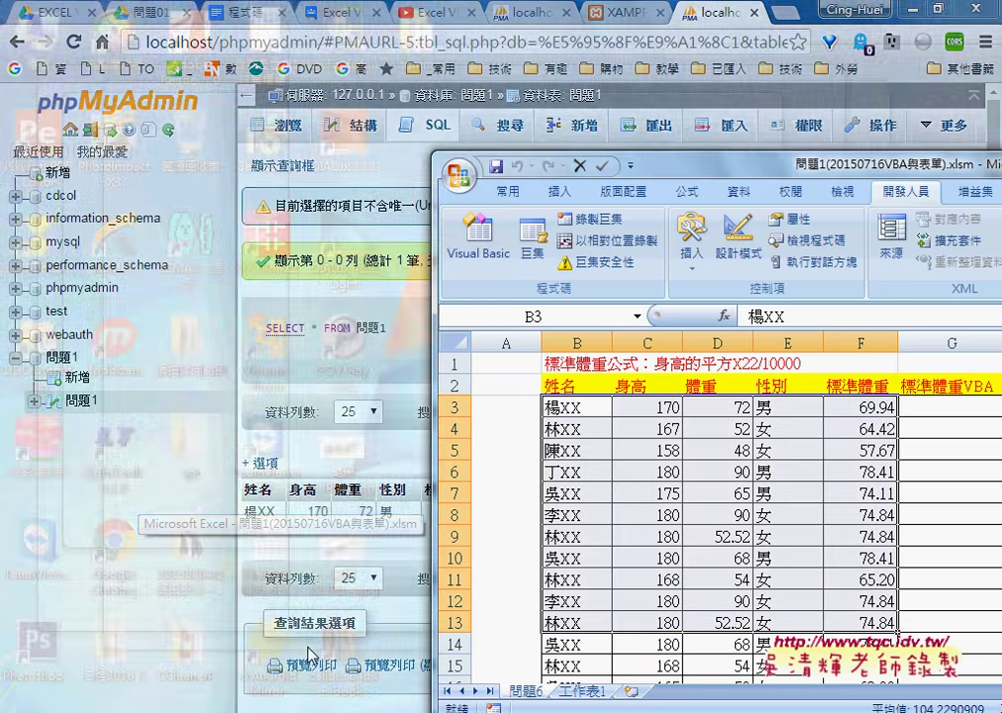
pyautogui.doubleClick(594, 163)
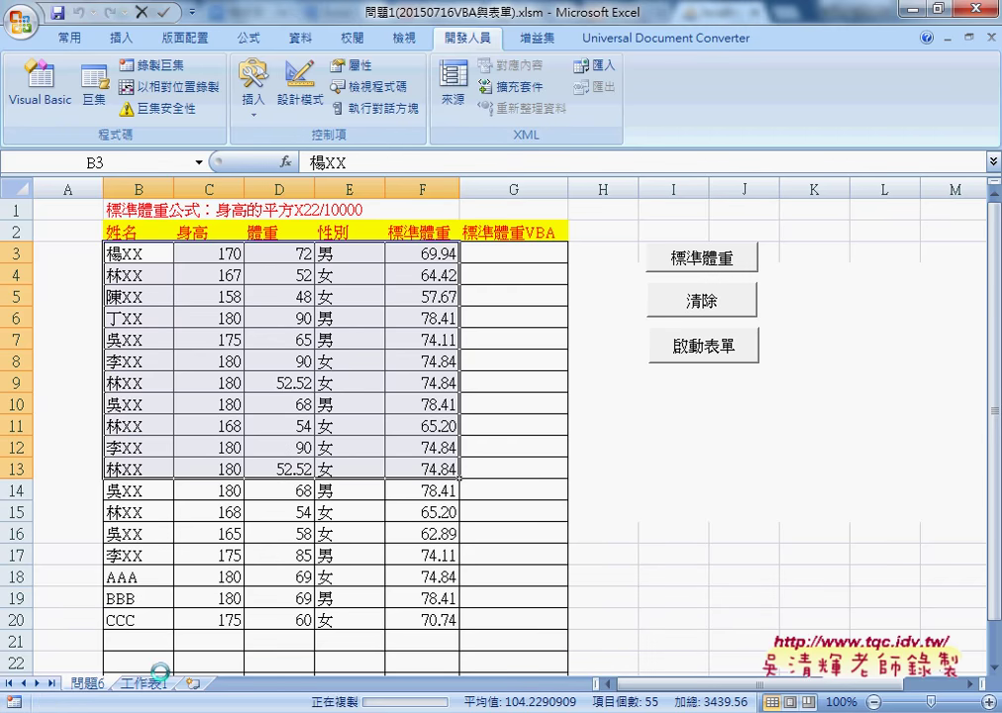
pyautogui.moveTo(161, 677); pyautogui.dragTo(157, 685)
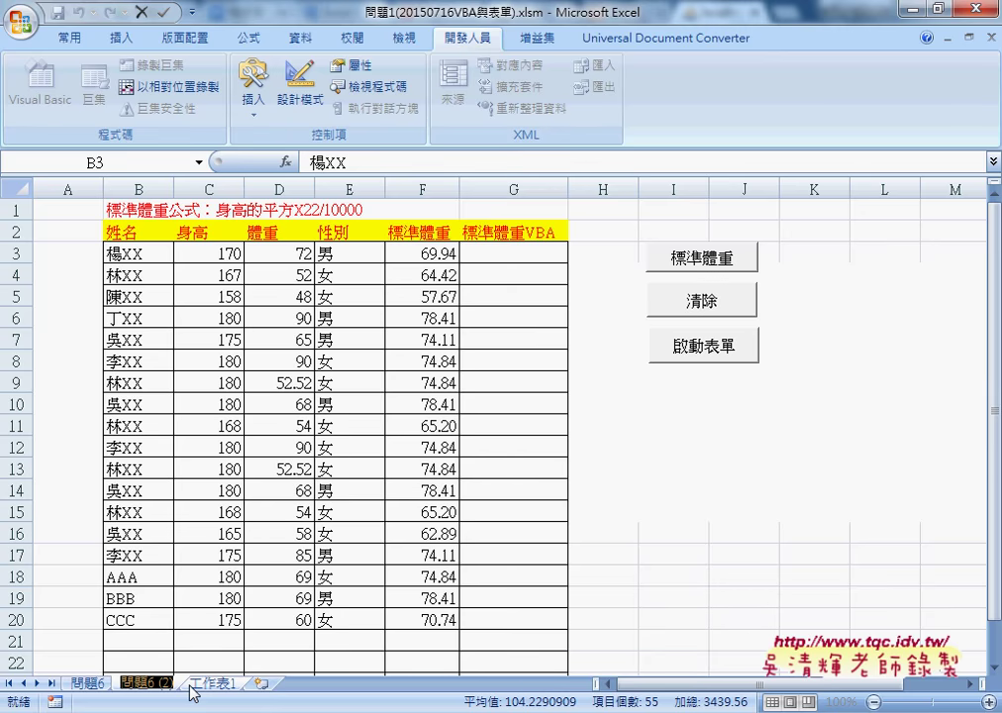
pyautogui.write('MYS')
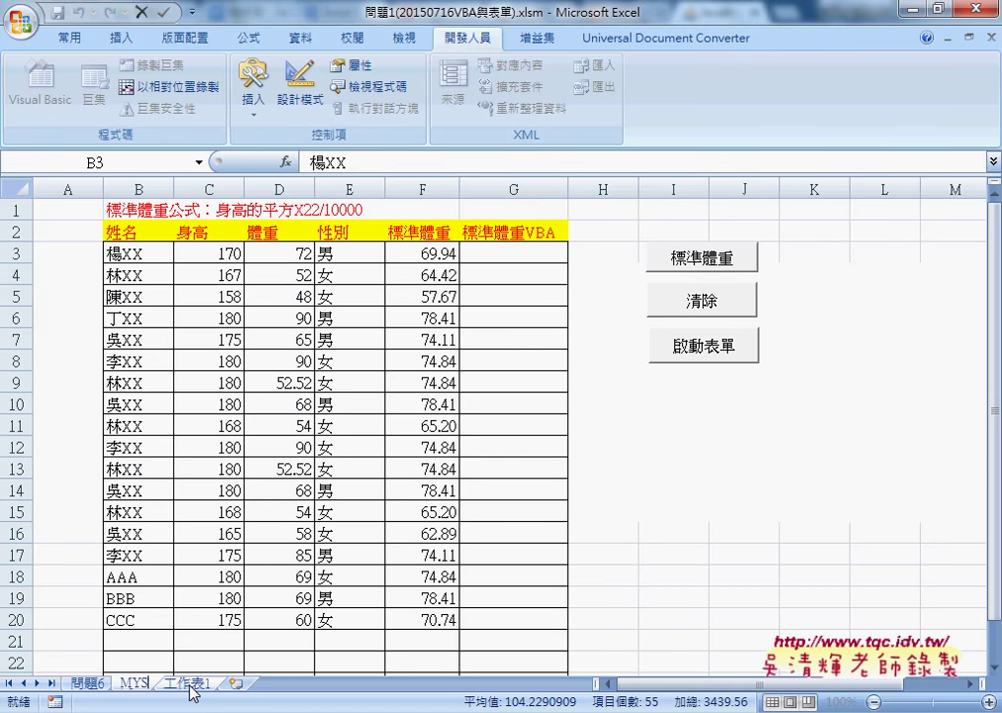
pyautogui.write('QL')
pyautogui.press('Return')
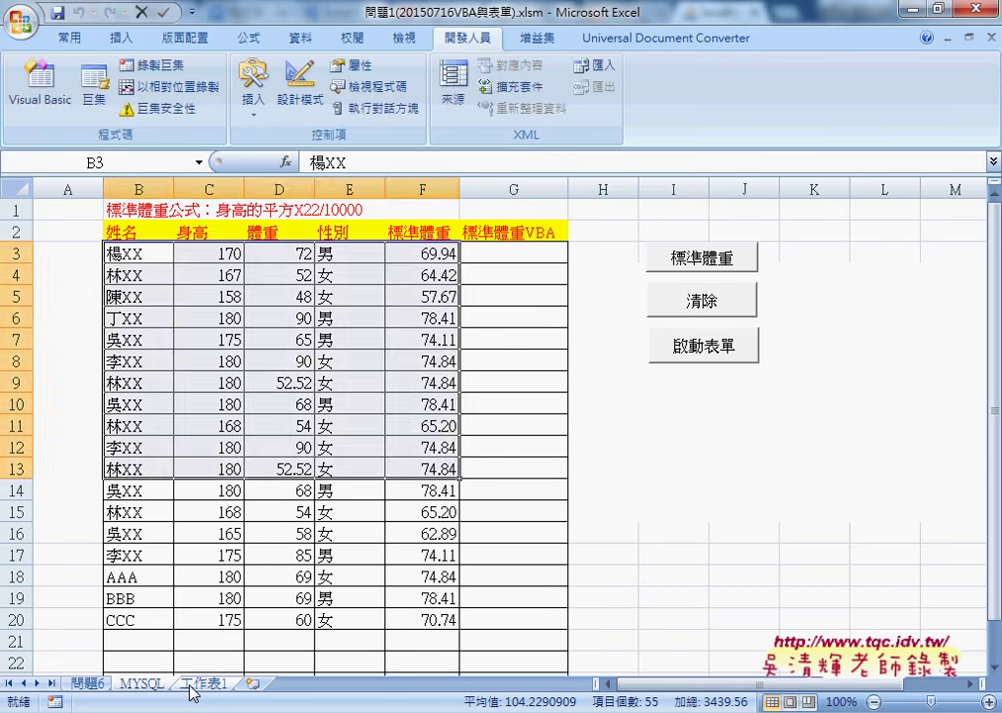
pyautogui.moveTo(139, 254); pyautogui.dragTo(402, 621)
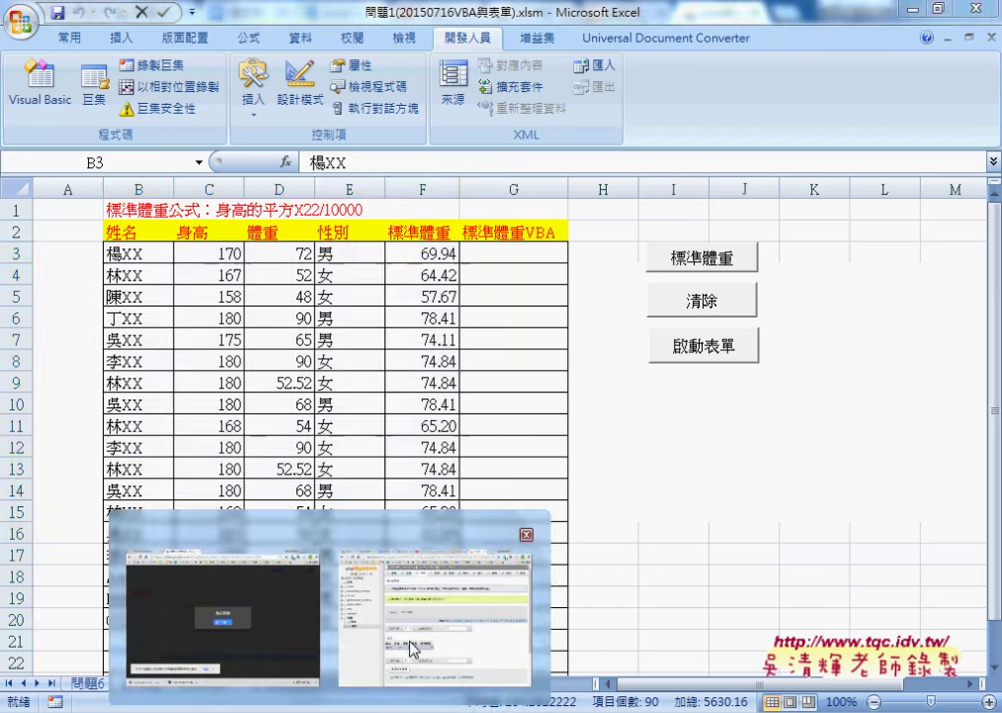
# - Back in phpMyAdmin, browse table 問題1's row again and bring up its SQL query page
pyautogui.click(466, 595)
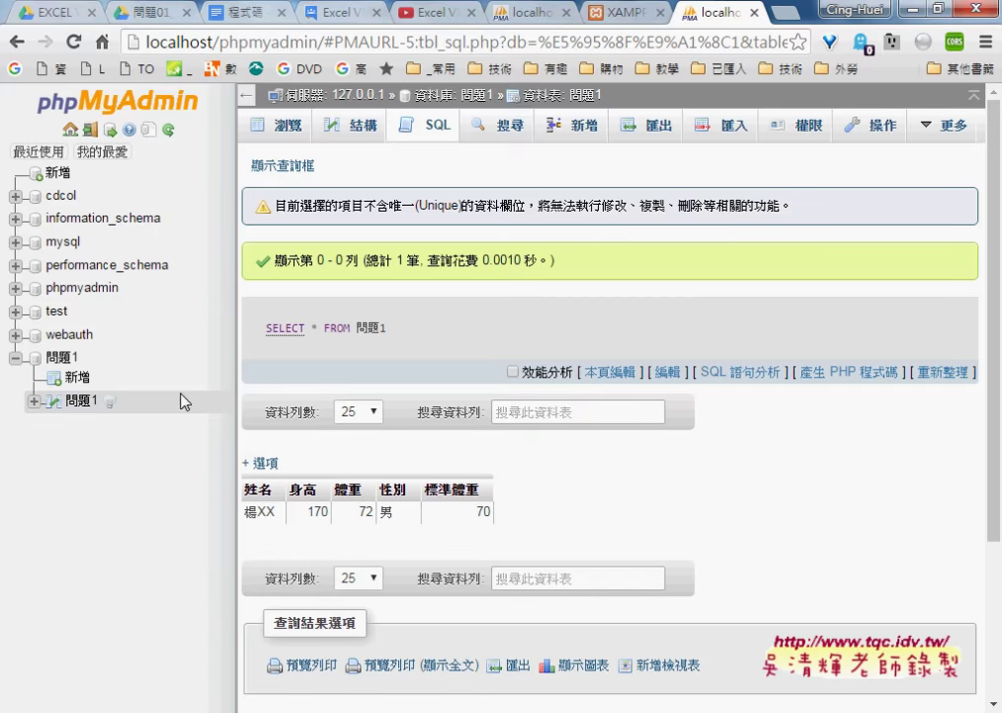
pyautogui.click(73, 404)
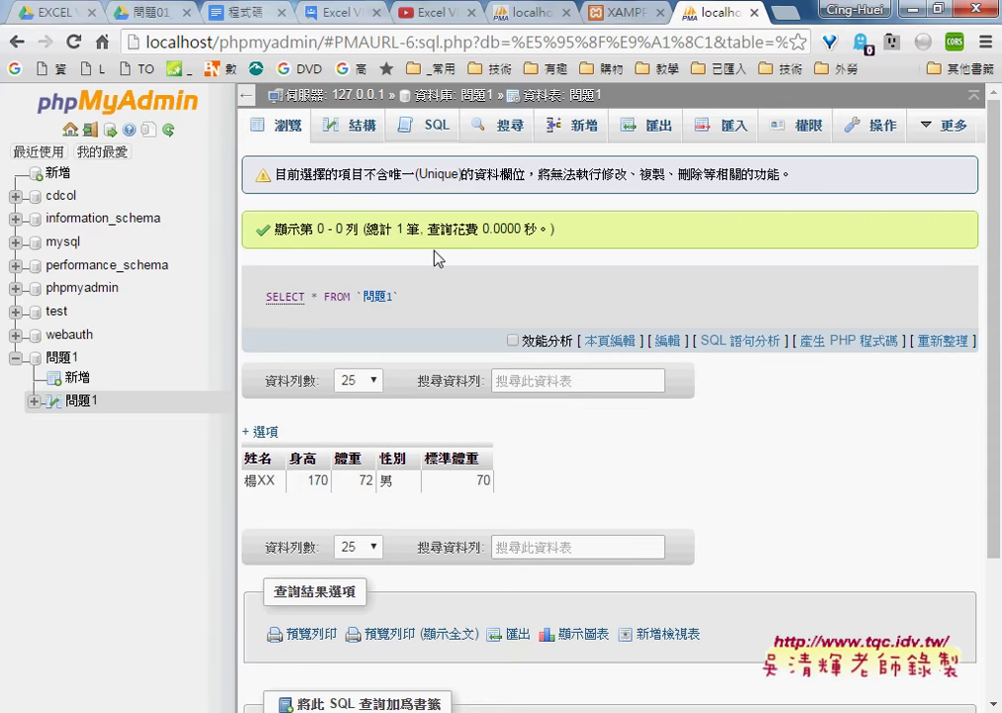
pyautogui.moveTo(506, 495); pyautogui.dragTo(247, 480)
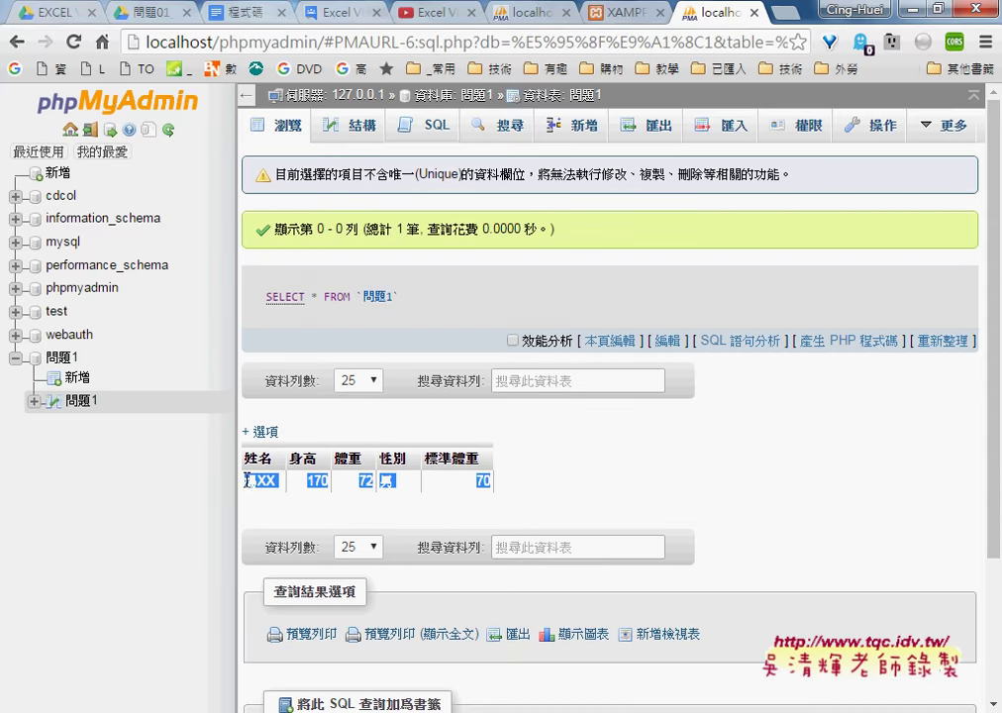
pyautogui.click(431, 129)
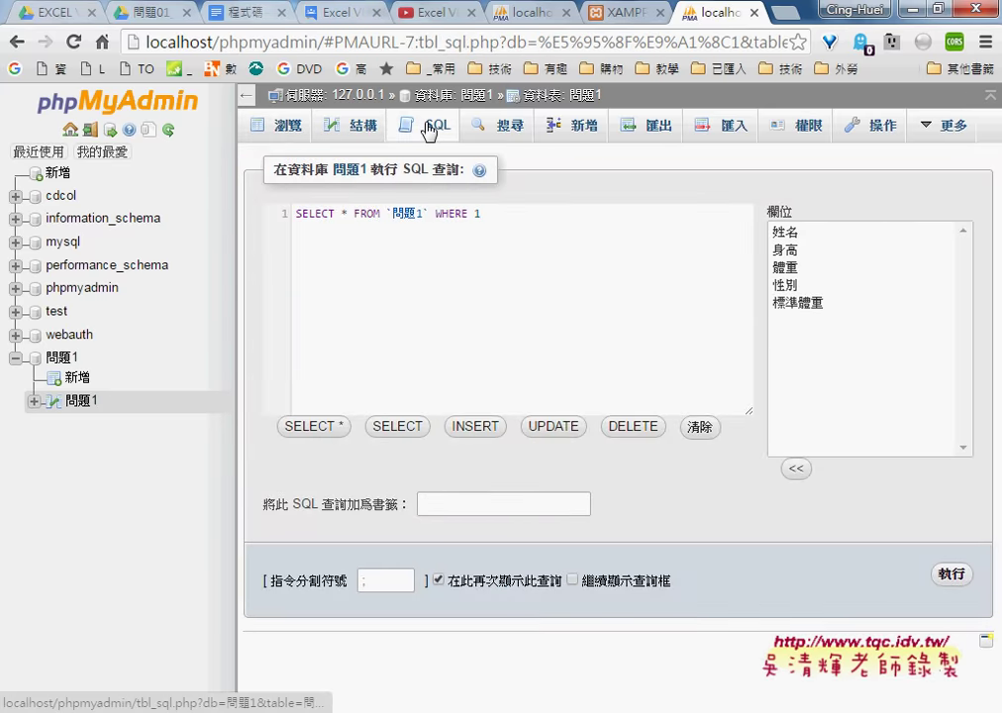